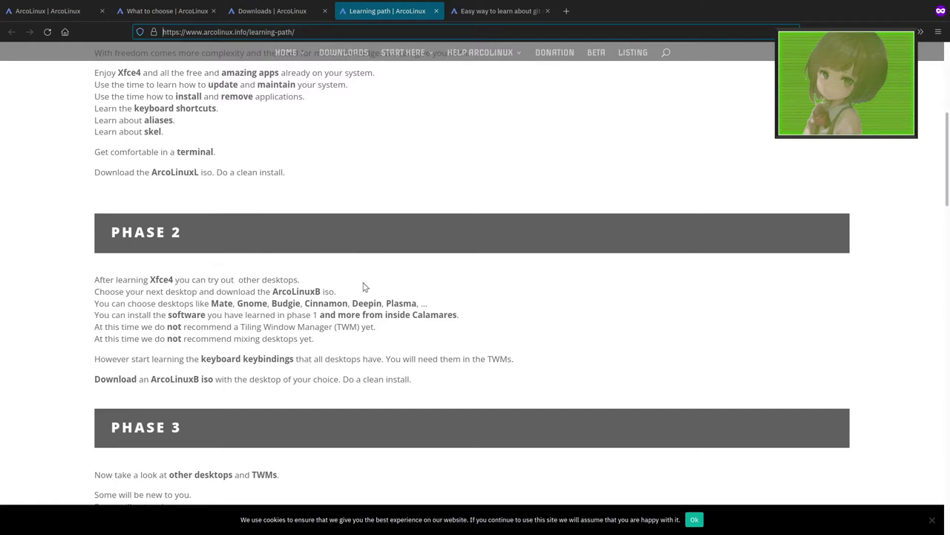
# - Highlight the ArcoLinuxB iso recommendation in Phase 2 and compare it with the What ISO to Choose overview
pyautogui.click(272, 291)
pyautogui.moveTo(271, 292); pyautogui.dragTo(337, 292)
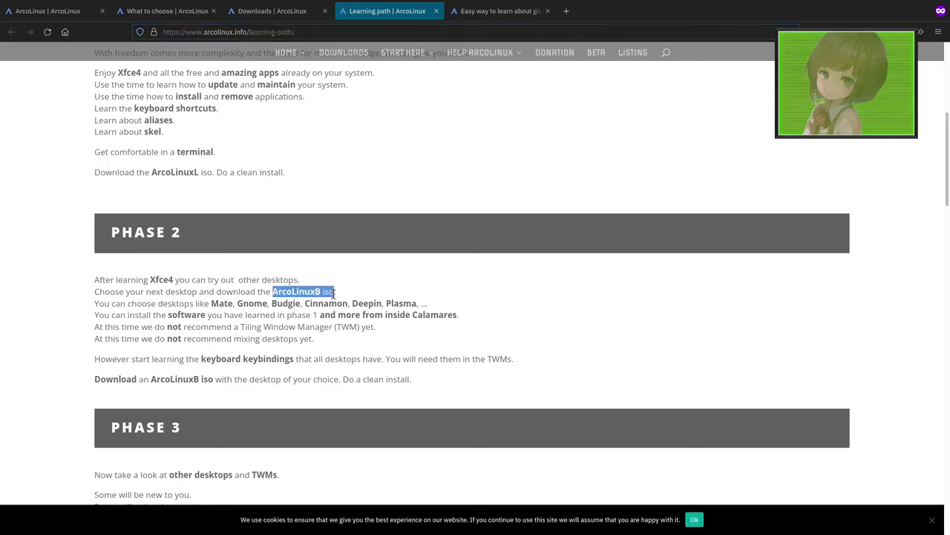
pyautogui.click(167, 11)
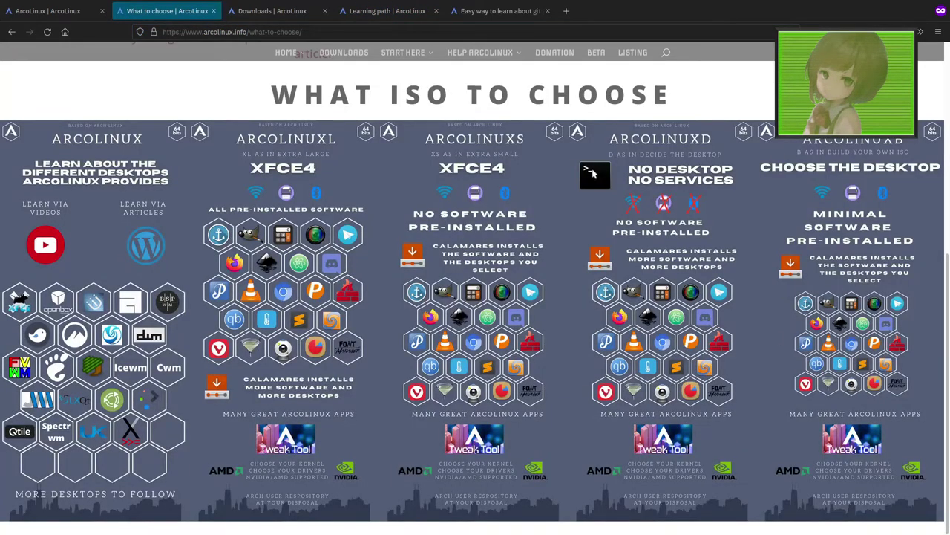
pyautogui.click(386, 10)
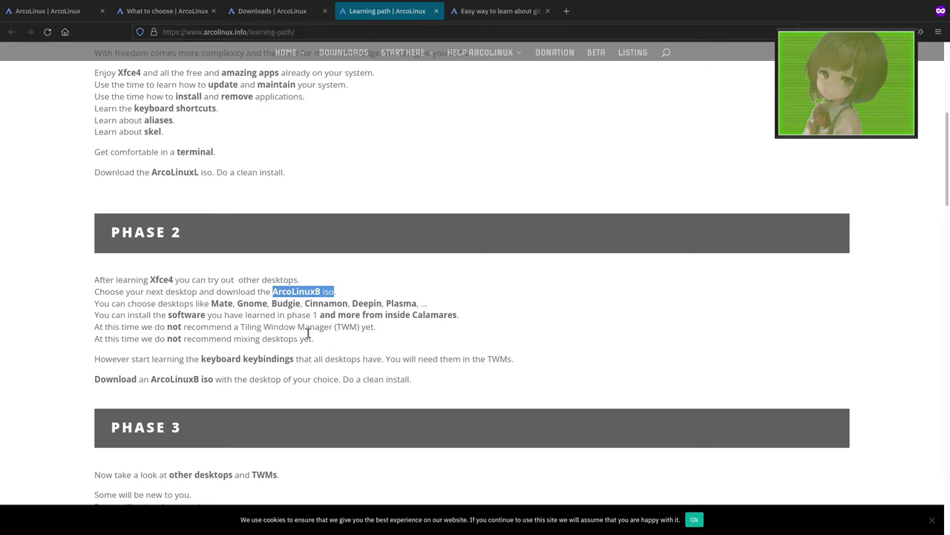
# - Read Phases 3 to 8 of the ArcoLinux learning path and return to the desktops and TWMs listed in Phase 3
pyautogui.scroll(-5, 293, 473)
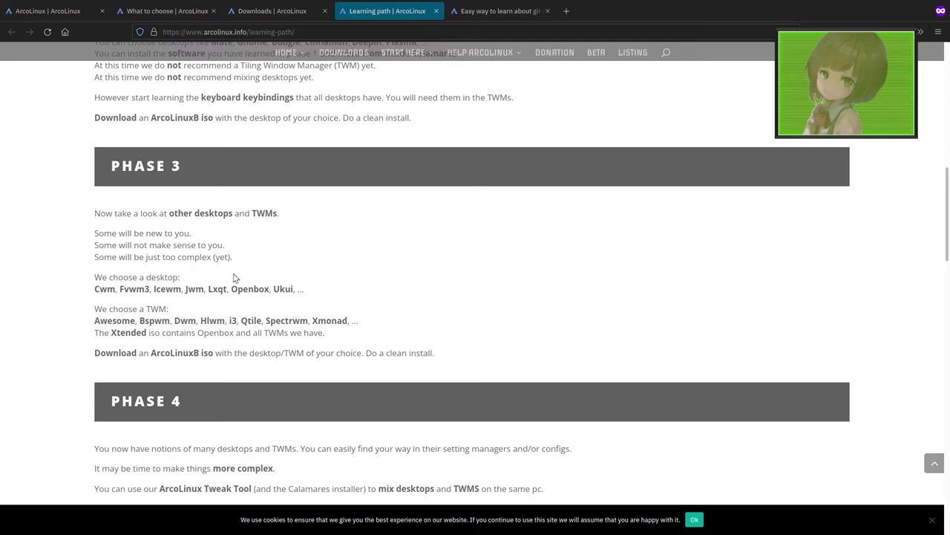
pyautogui.scroll(-4, 234, 278)
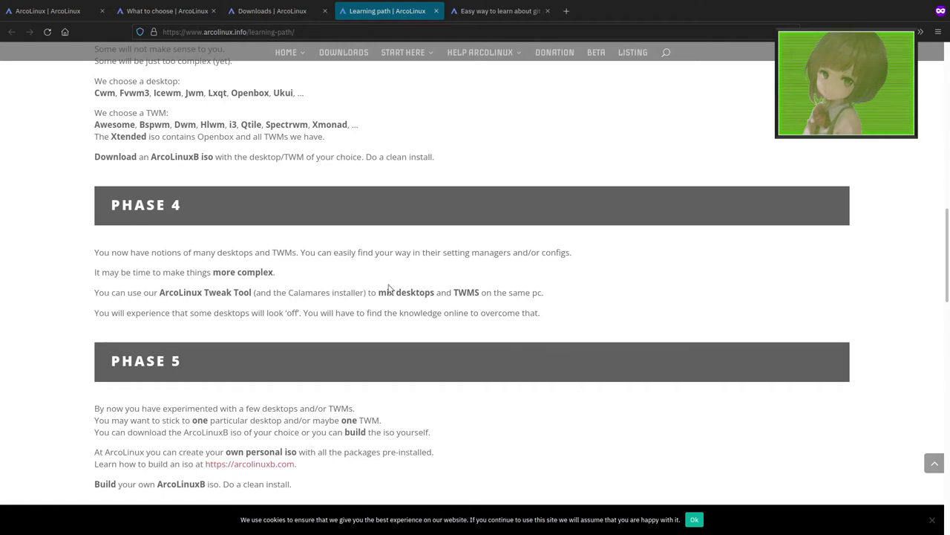
pyautogui.scroll(-3, 187, 264)
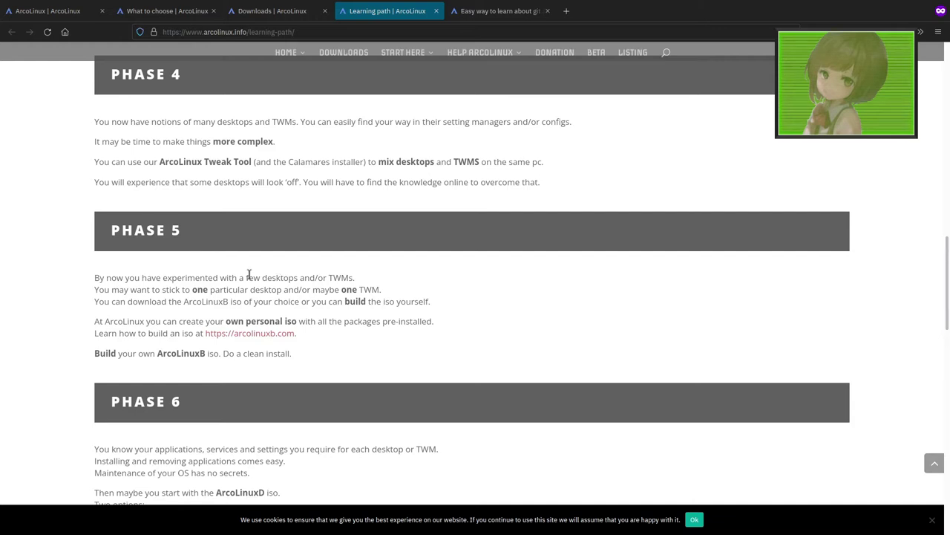
pyautogui.scroll(-3, 248, 275)
pyautogui.scroll(-3, 230, 286)
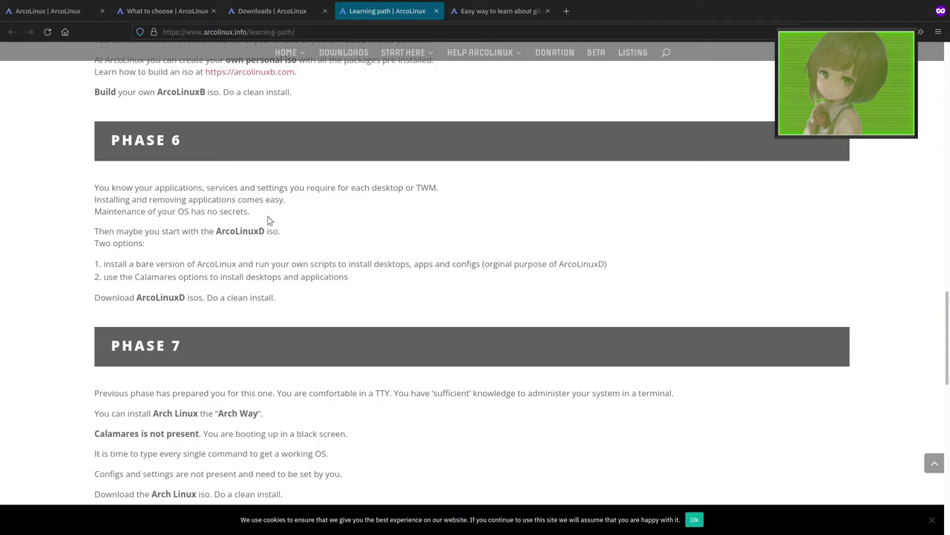
pyautogui.scroll(-3, 269, 221)
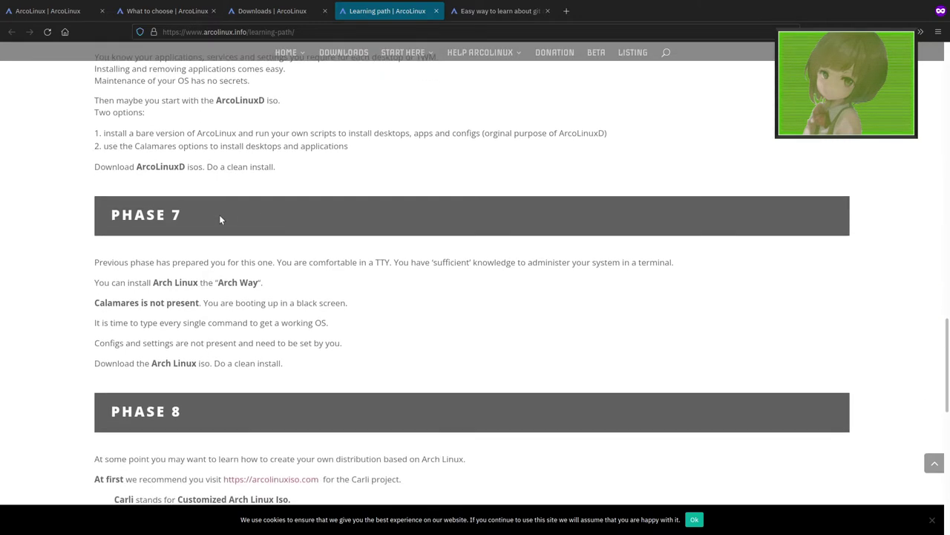
pyautogui.scroll(-3, 221, 218)
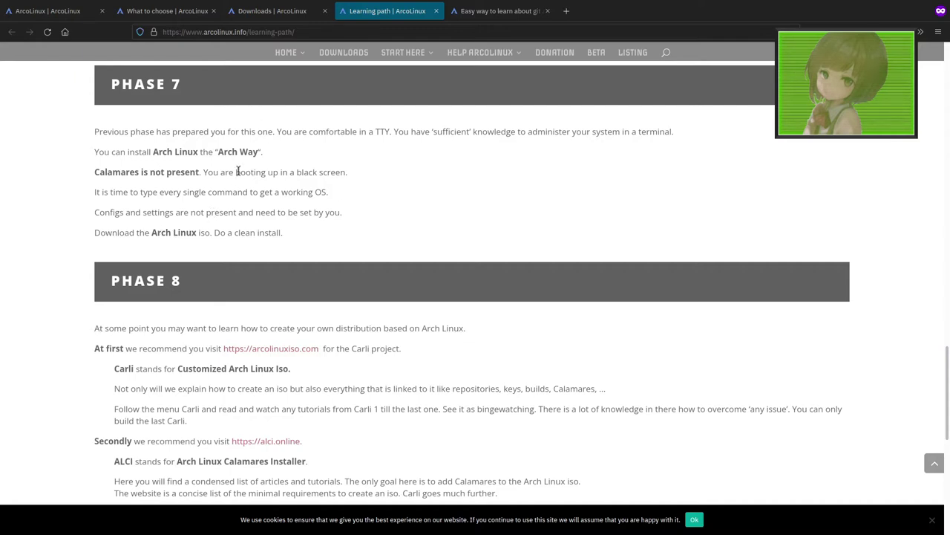
pyautogui.scroll(-3, 238, 171)
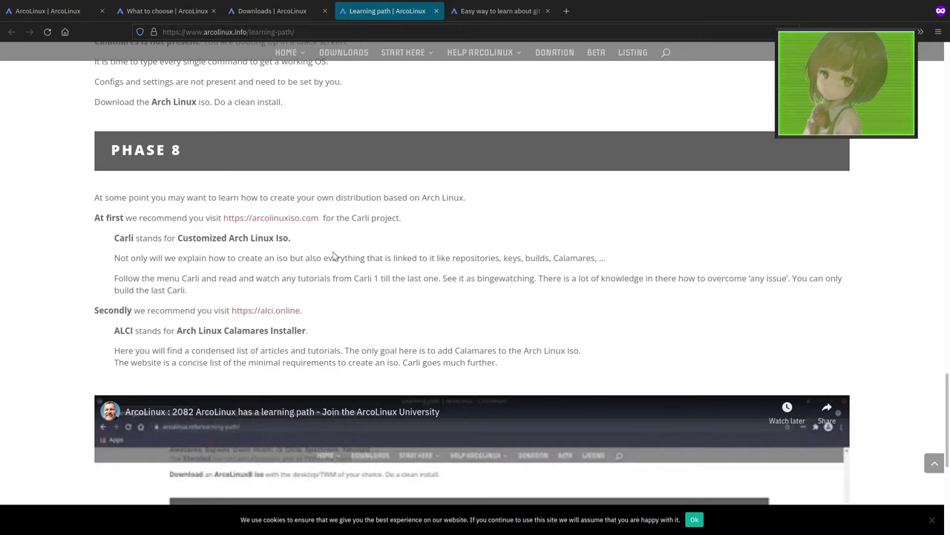
pyautogui.scroll(10, 131, 201)
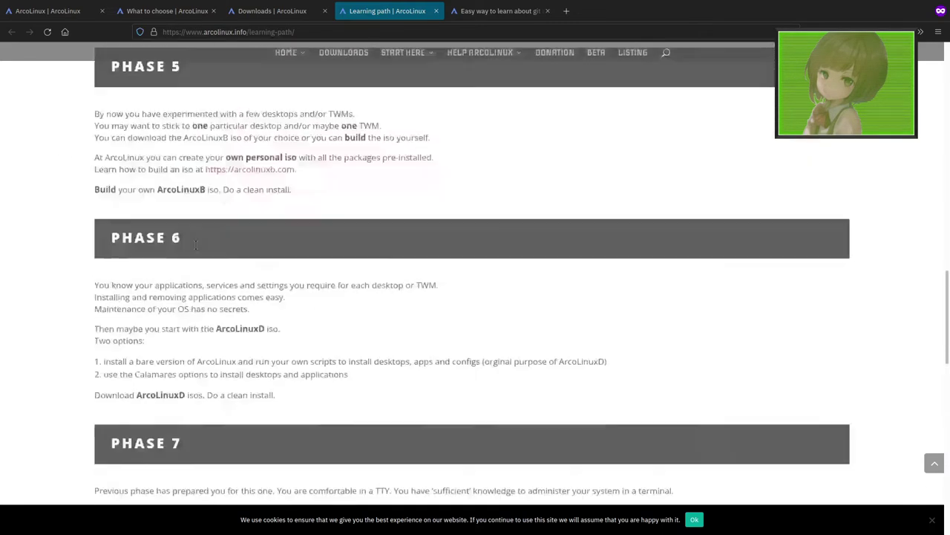
pyautogui.scroll(10, 197, 250)
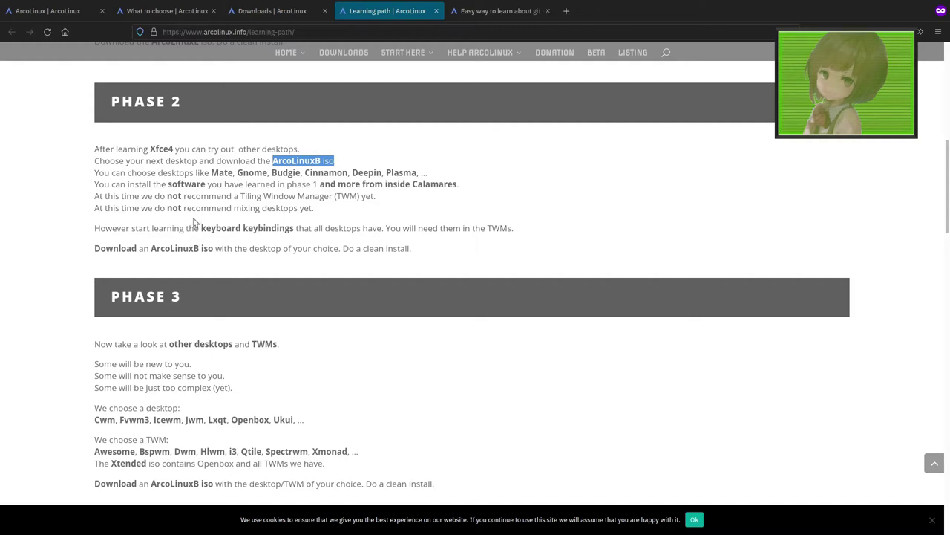
pyautogui.scroll(-3, 194, 223)
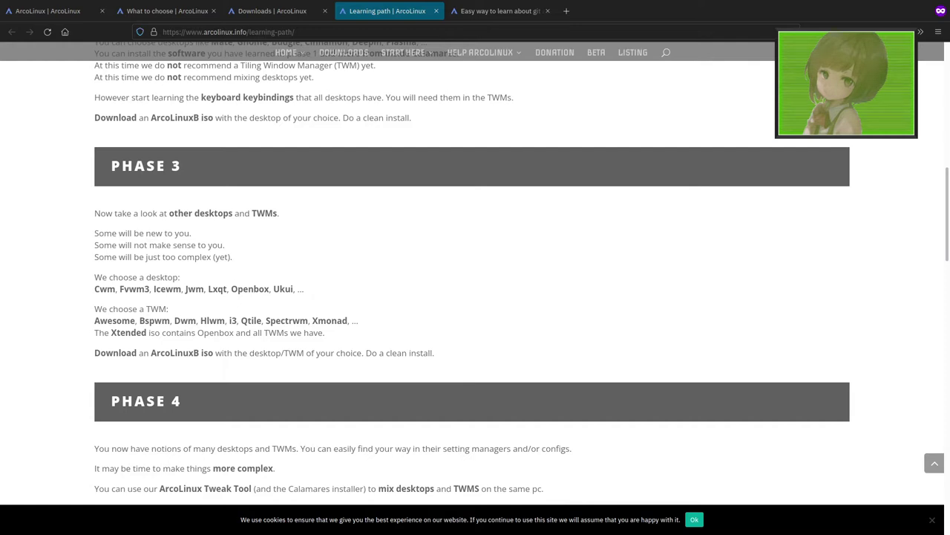
# - Switch to the ArcoLinux virtual machine and open the ArcoLinux Tweak Tool
pyautogui.hotkey('alt', 'Tab')
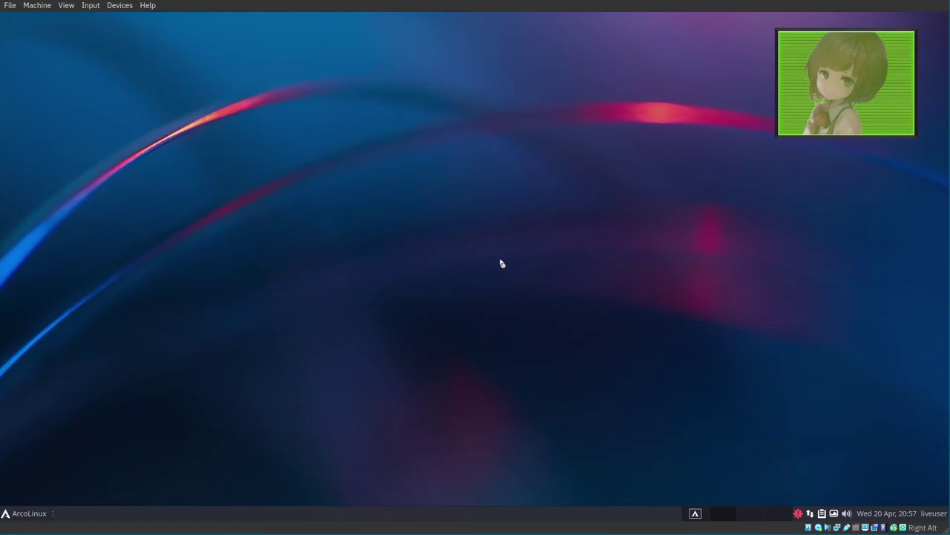
pyautogui.hotkey('ctrl', 'alt', 'e')
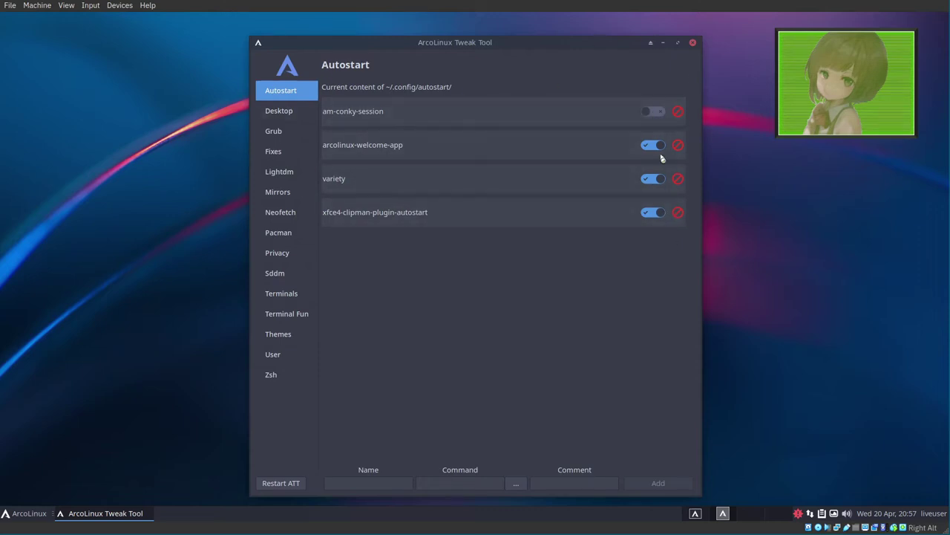
# - Browse the desktops offered by the Desktop Installer and view the Grub Themes page
pyautogui.click(274, 113)
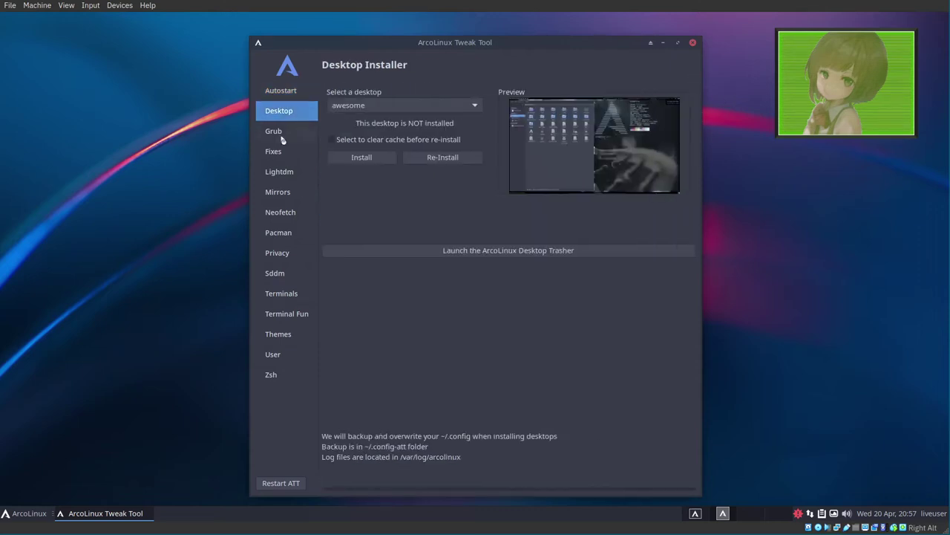
pyautogui.click(383, 104)
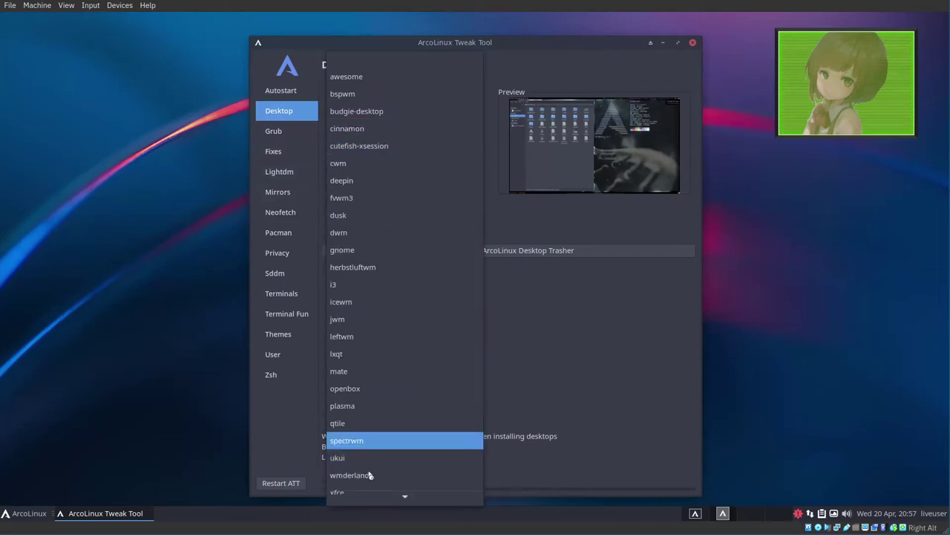
pyautogui.scroll(-1, 371, 458)
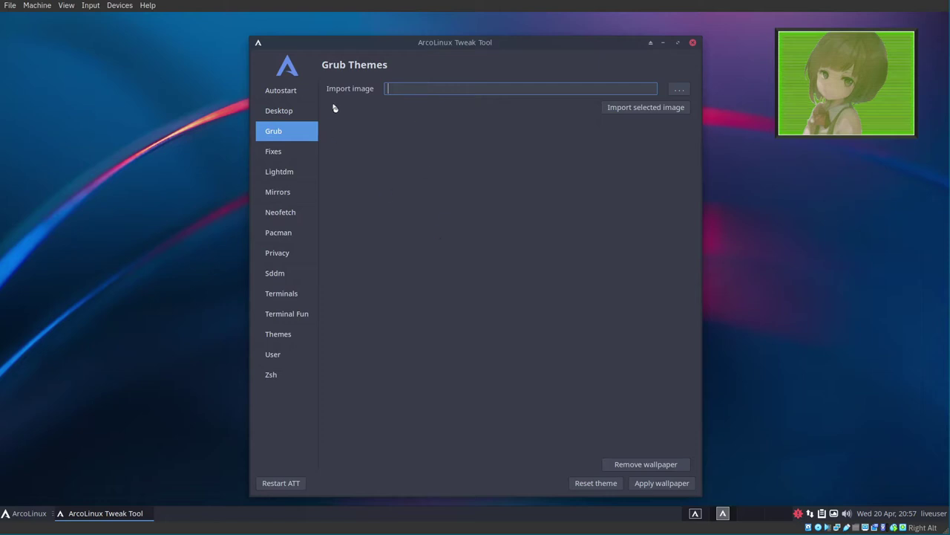
# - Examine the ArcoLinux Fixes page, including the pacman keys fix, and view the Lightdm Autologin page
pyautogui.click(277, 153)
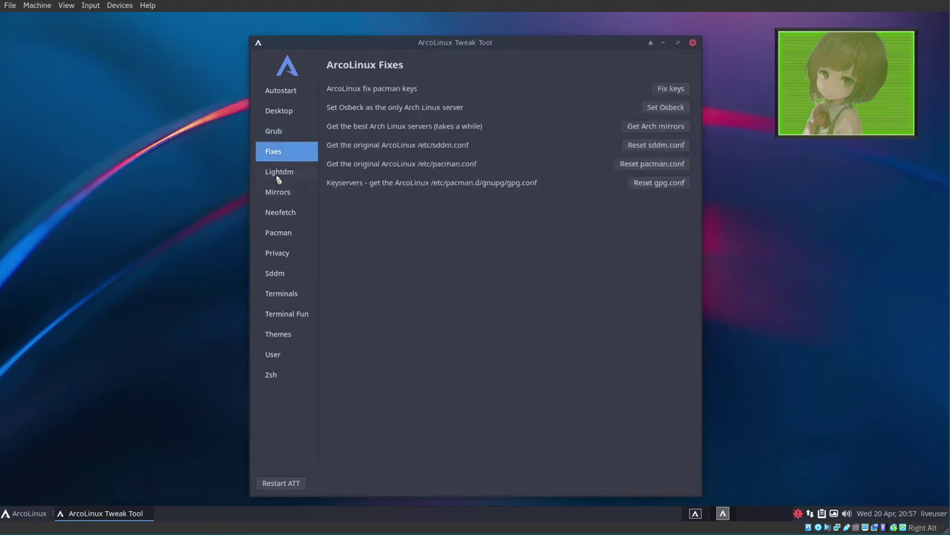
pyautogui.click(278, 177)
pyautogui.click(272, 153)
pyautogui.click(669, 90)
pyautogui.click(299, 173)
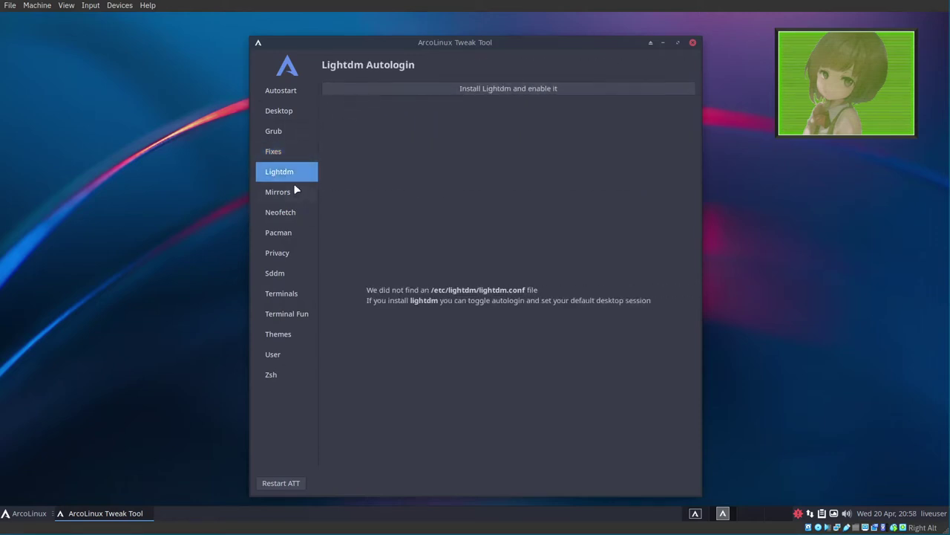
# - Look through the Mirrors, Neofetch, Pacman, Privacy, Sddm and Terminals settings pages
pyautogui.click(294, 191)
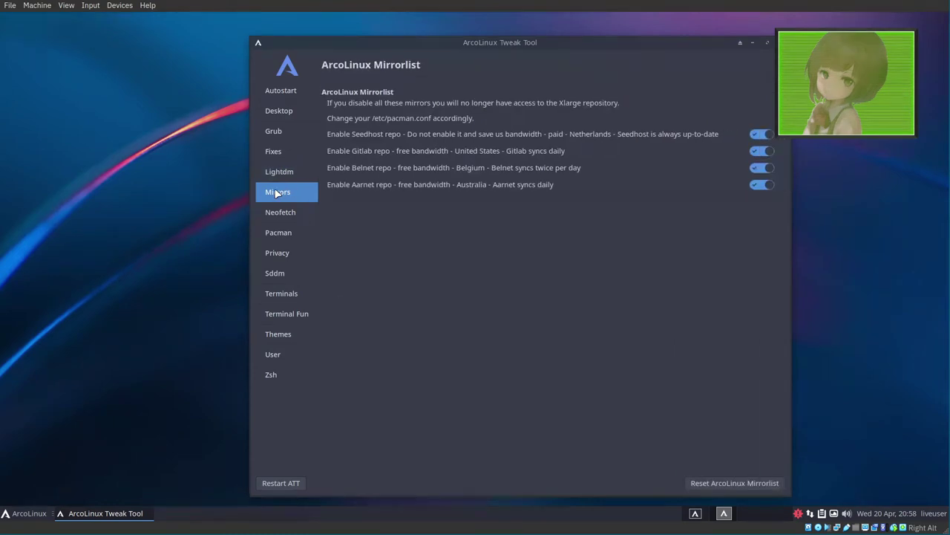
pyautogui.click(305, 212)
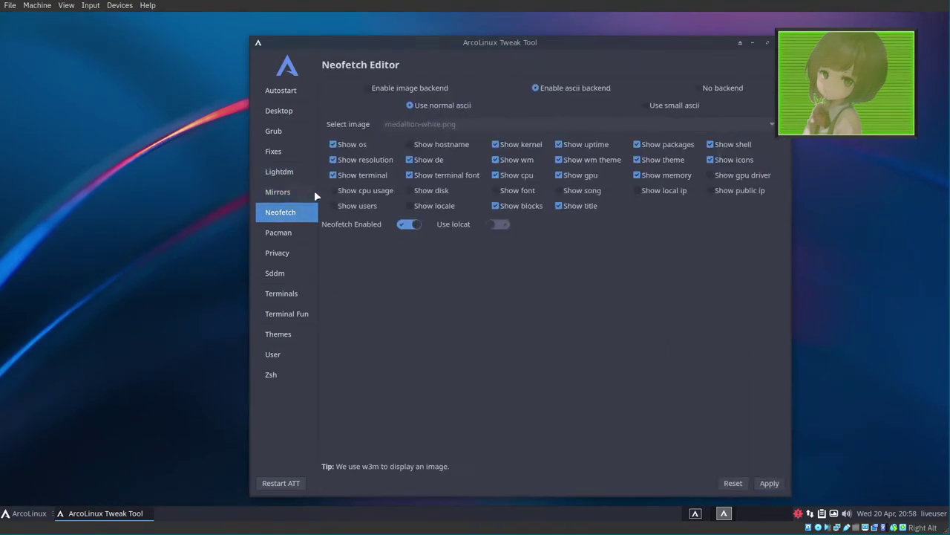
pyautogui.click(279, 231)
pyautogui.press('Down')
pyautogui.press('Down')
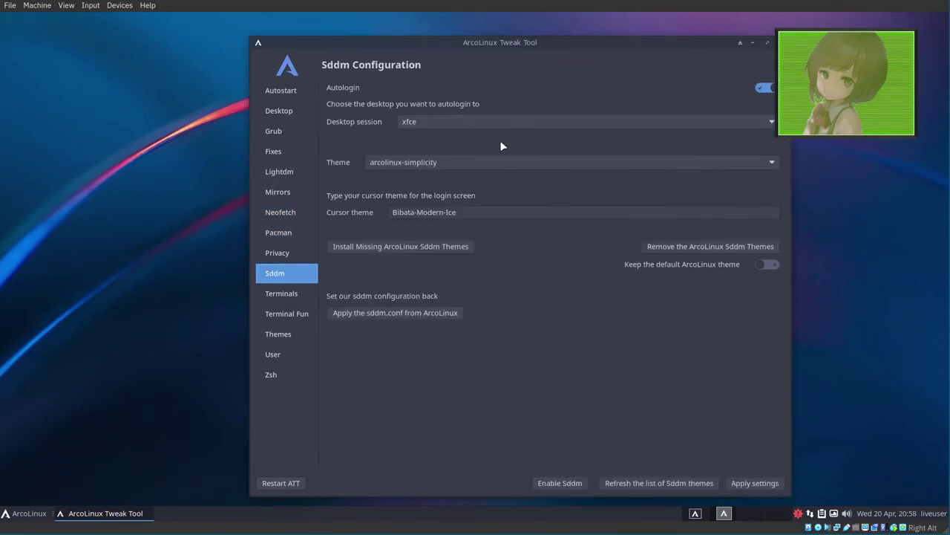
pyautogui.click(287, 311)
pyautogui.click(287, 293)
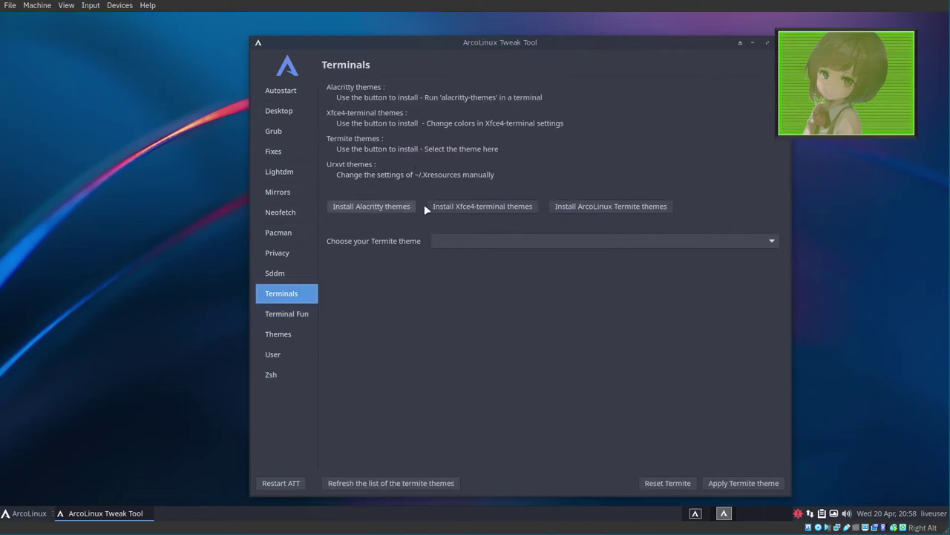
# - Try lolcat output for Neofetch in a new terminal and switch the lolcat option back off
pyautogui.click(286, 315)
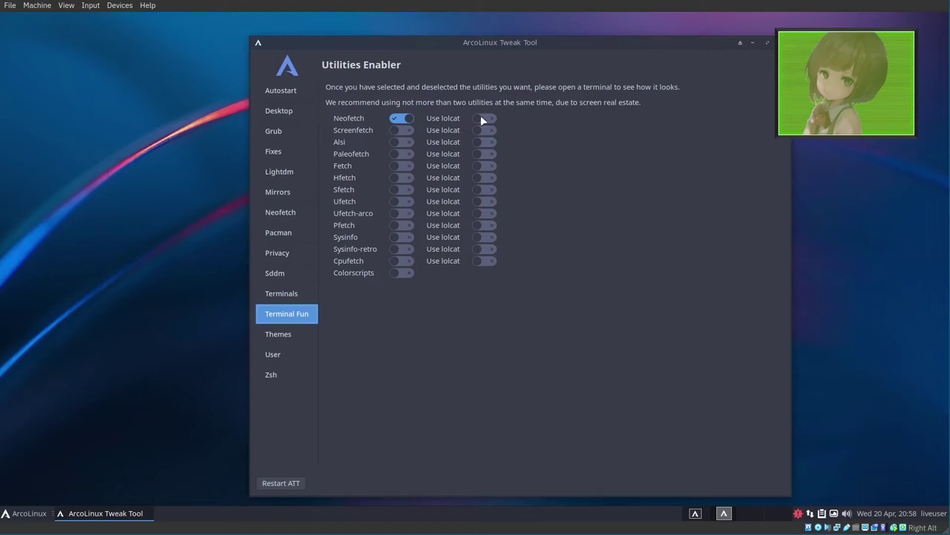
pyautogui.click(481, 118)
pyautogui.press('super+Return')
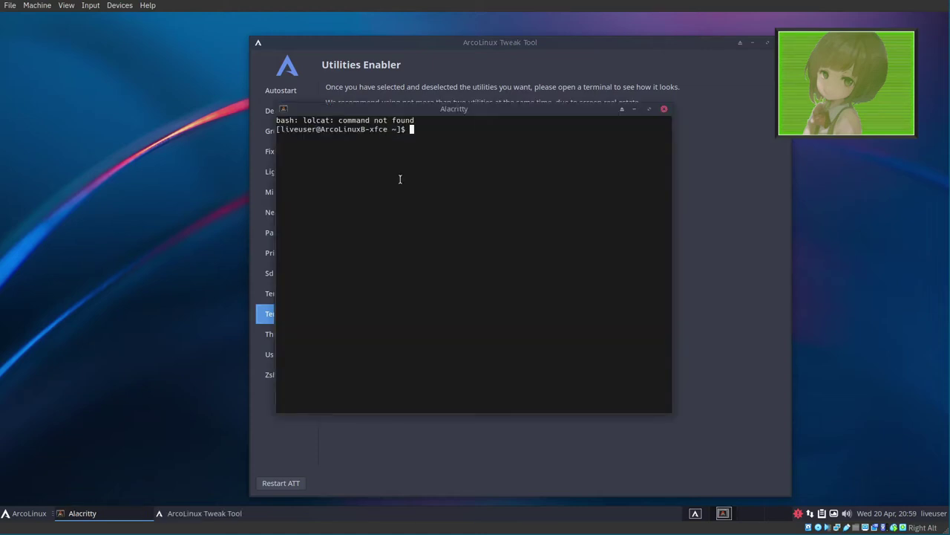
pyautogui.click(663, 110)
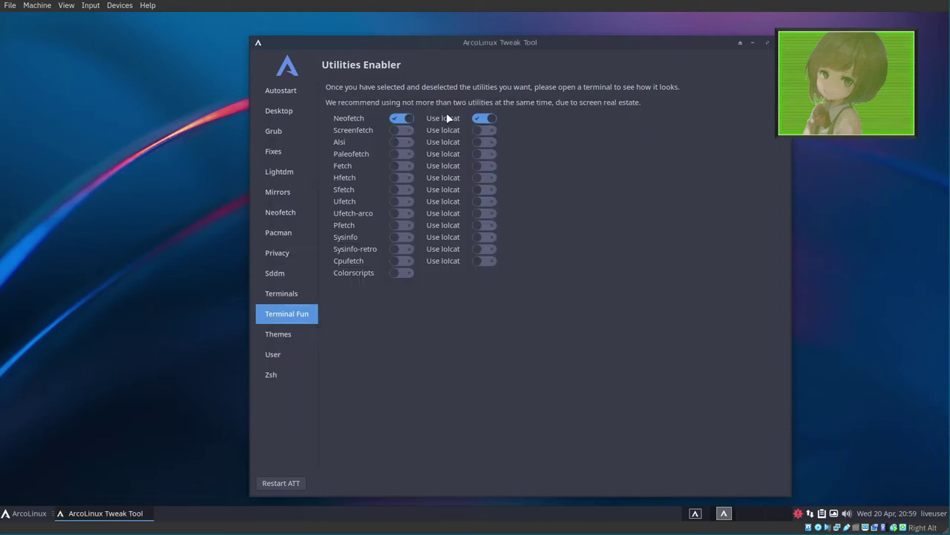
pyautogui.click(479, 118)
# - Compare the AwesomeWM, Qtile and I3WM previews in the Theme Switcher
pyautogui.click(282, 334)
pyautogui.click(539, 91)
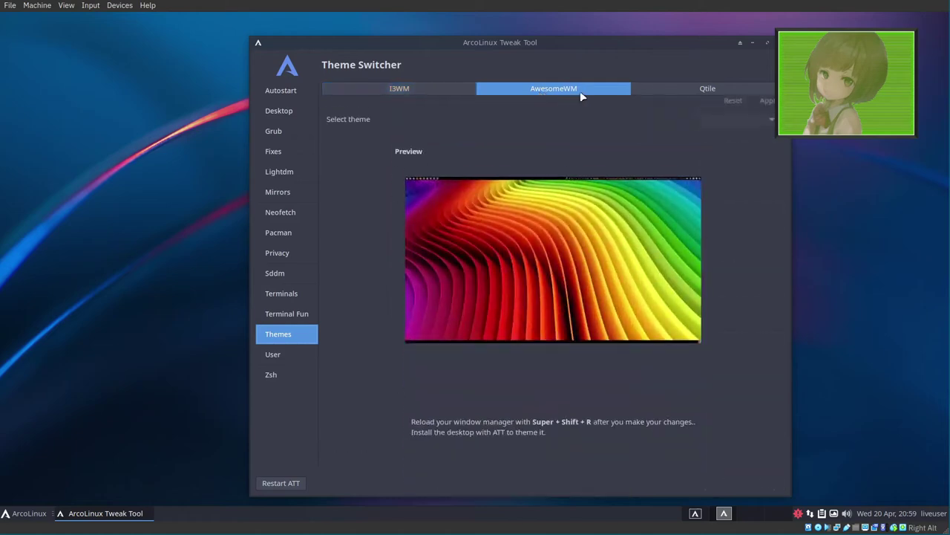
pyautogui.click(676, 92)
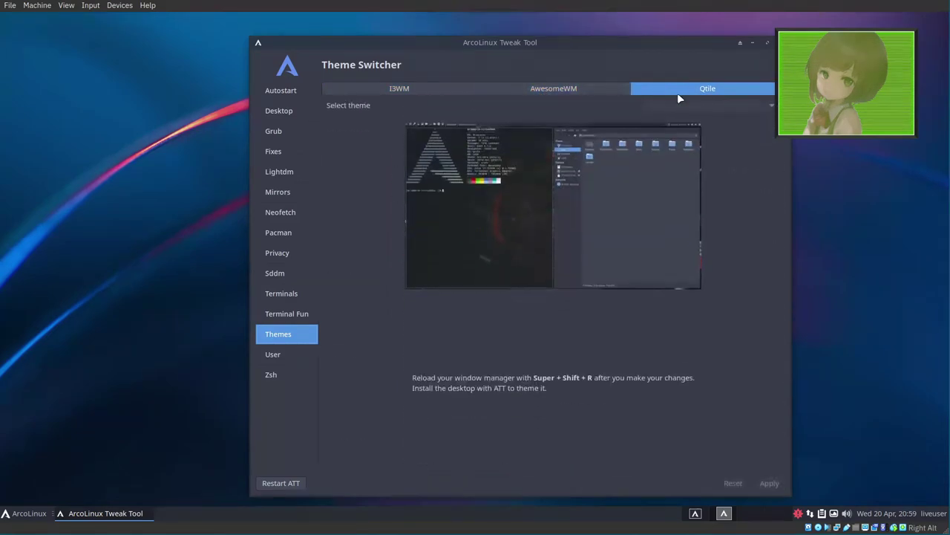
pyautogui.click(511, 92)
pyautogui.click(421, 89)
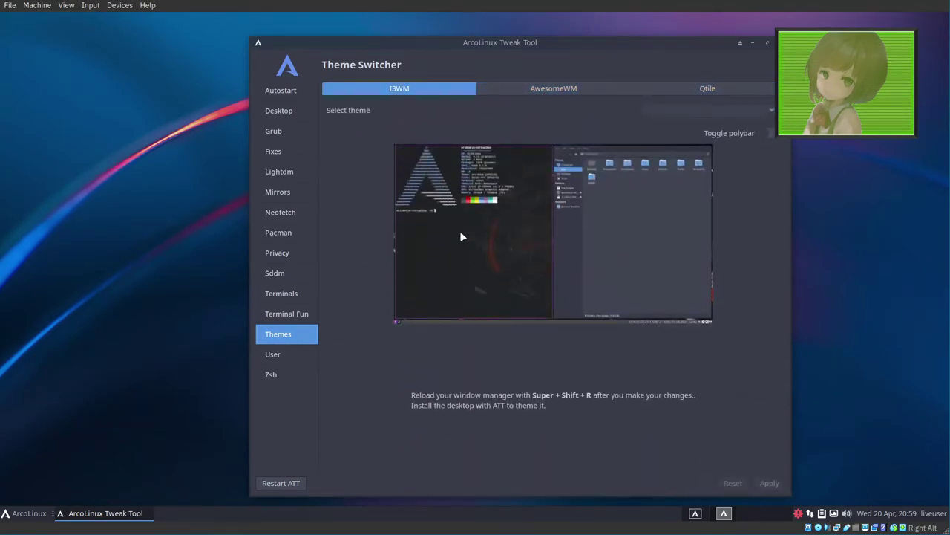
# - View the Create User form and browse the list of available Zsh themes
pyautogui.click(277, 354)
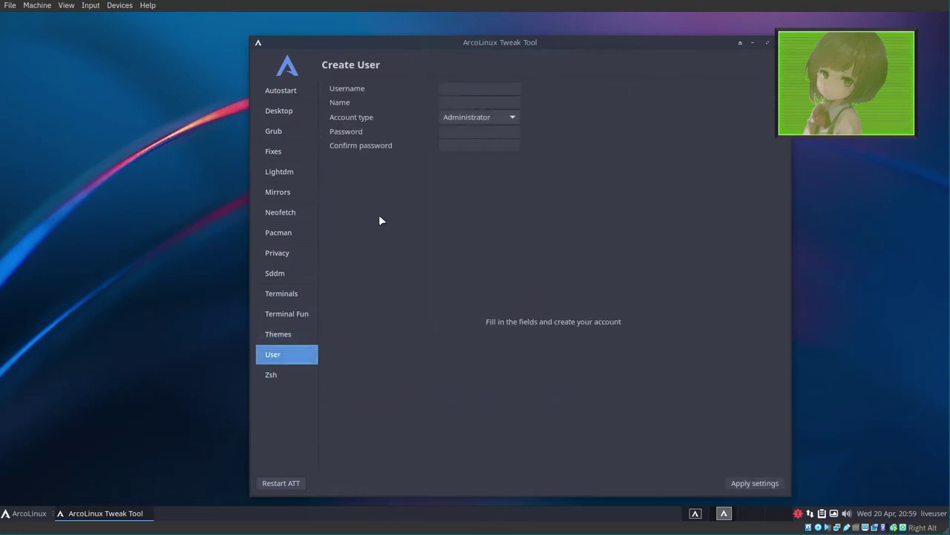
pyautogui.click(471, 88)
pyautogui.click(290, 375)
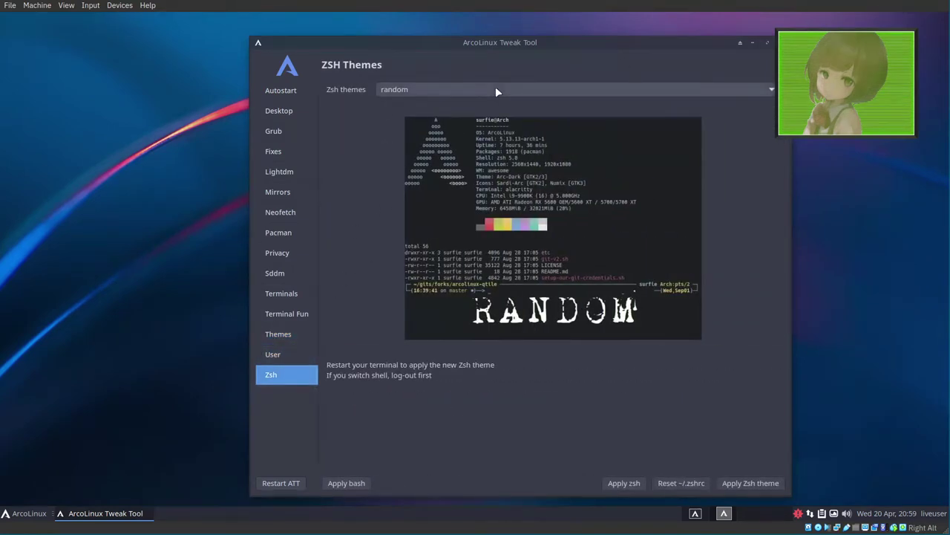
pyautogui.click(496, 89)
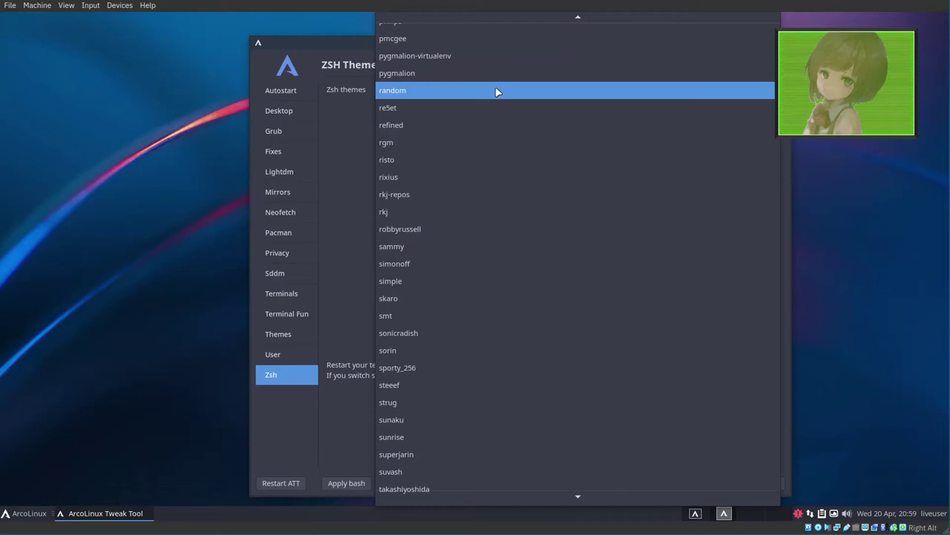
pyautogui.click(345, 148)
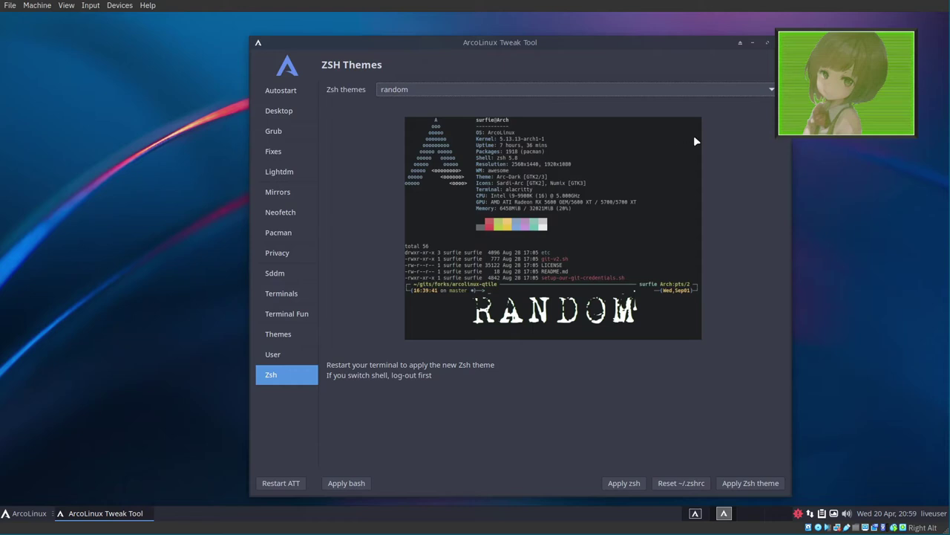
# - Close the Tweak Tool and start the Advanced Installation from the ArcoLinux Welcome App
pyautogui.click(767, 43)
pyautogui.press('super')
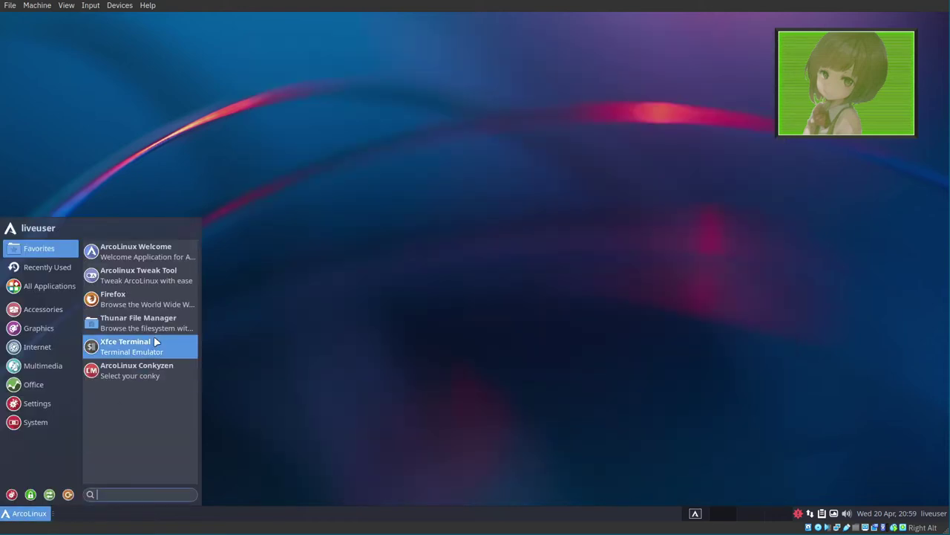
pyautogui.click(163, 258)
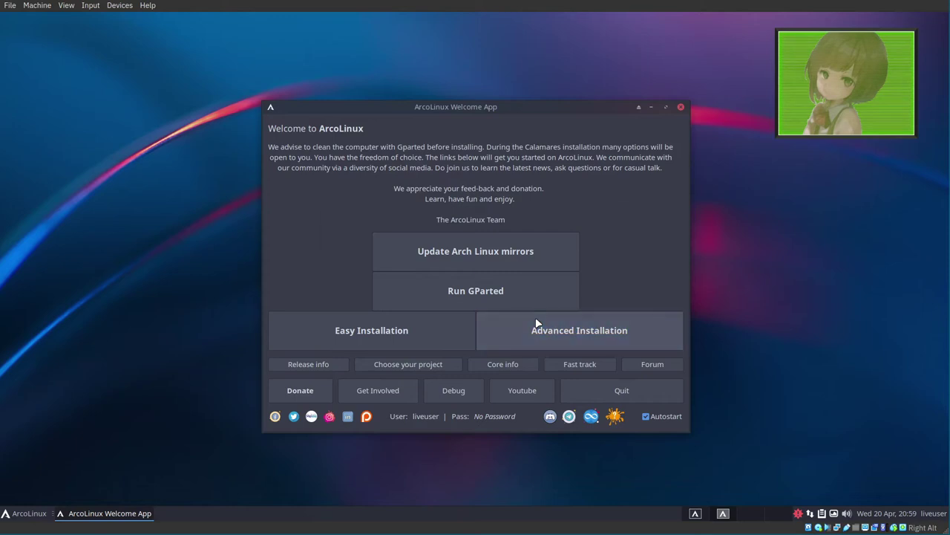
pyautogui.click(480, 324)
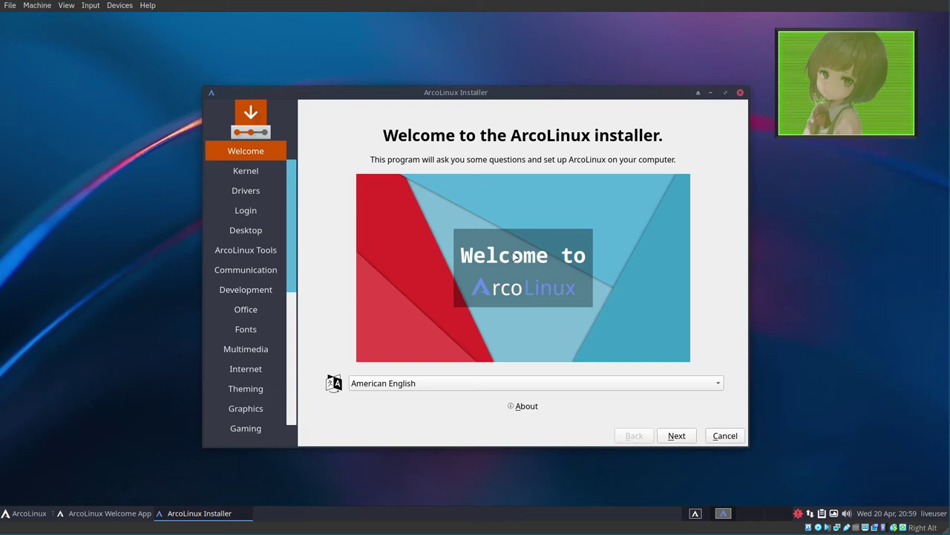
# - Continue past the installer's welcome page, inspect the Linux-zen kernel option without selecting it, and advance to Drivers
pyautogui.click(682, 438)
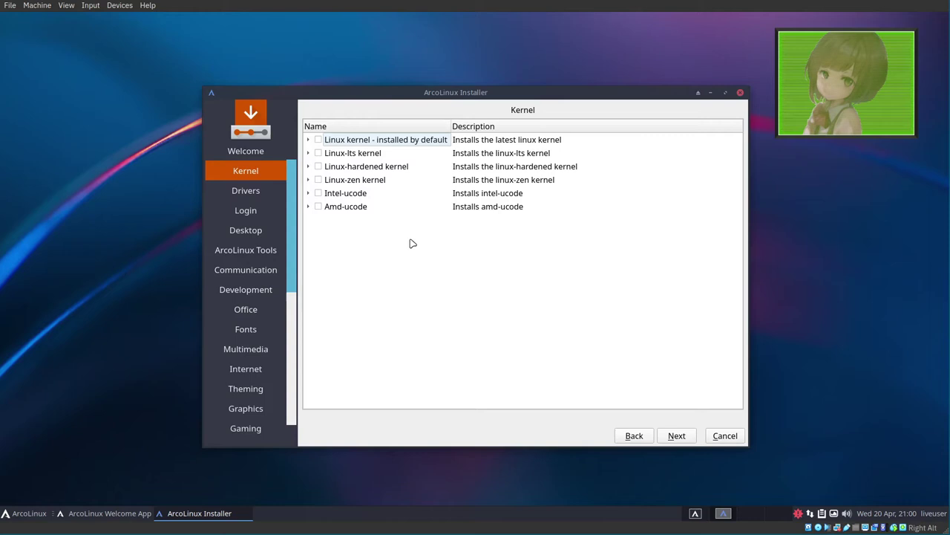
pyautogui.click(319, 182)
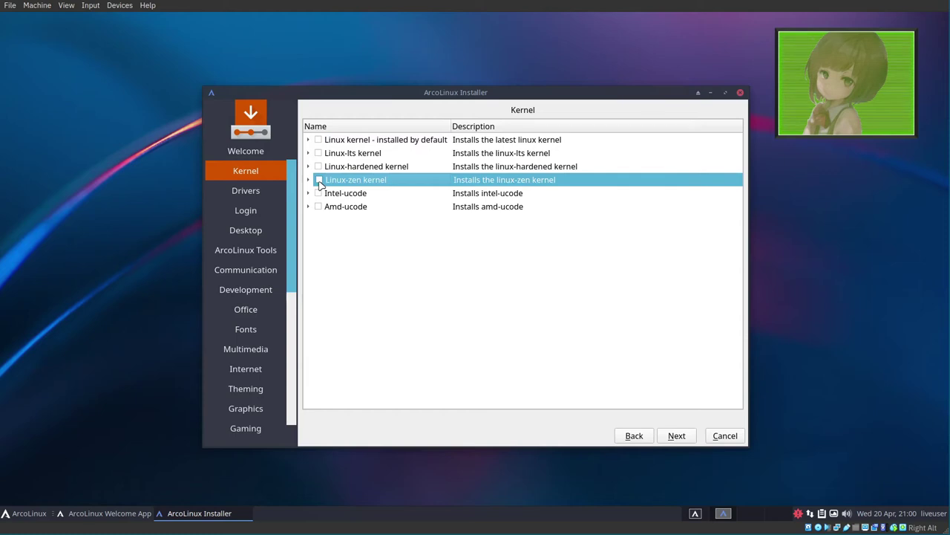
pyautogui.click(308, 180)
pyautogui.click(308, 180)
pyautogui.click(676, 435)
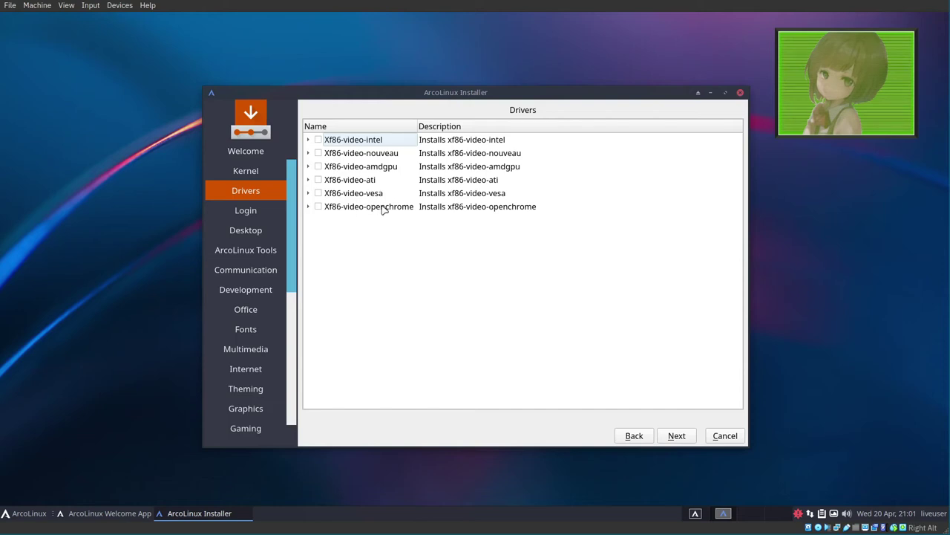
# - Inspect the Xf86-video-vesa driver entry, select the Lightdm login manager and continue to the Desktop page
pyautogui.click(308, 193)
pyautogui.click(308, 193)
pyautogui.click(672, 436)
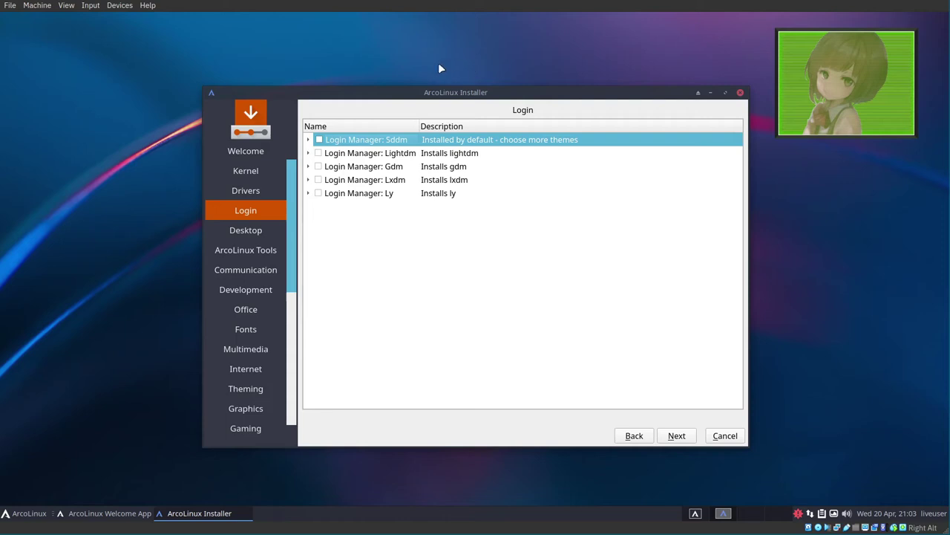
pyautogui.click(318, 154)
pyautogui.click(677, 437)
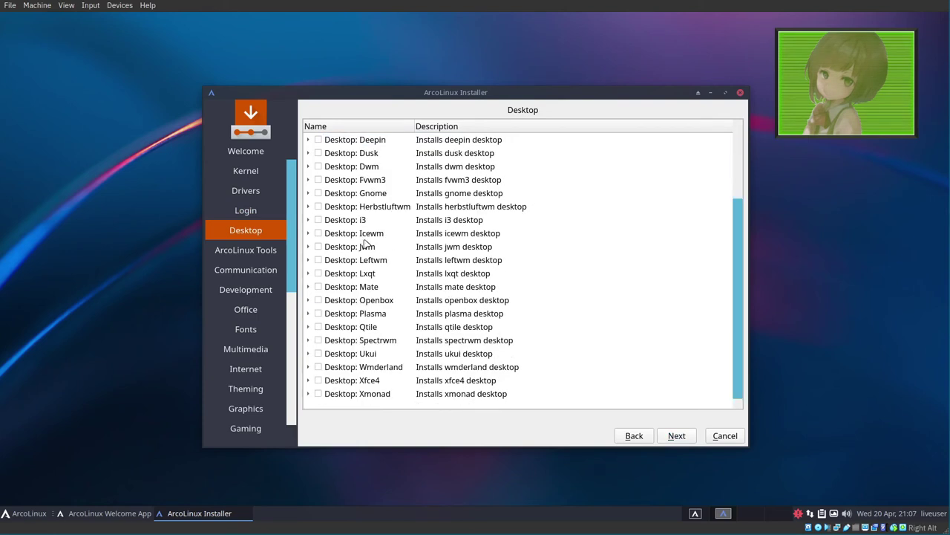
# - Select the Dwm, Gnome and Xfce4 desktops for installation and continue to the ArcoLinux Tools page
pyautogui.scroll(2, 327, 179)
pyautogui.click(338, 253)
pyautogui.click(319, 246)
pyautogui.scroll(-2, 341, 320)
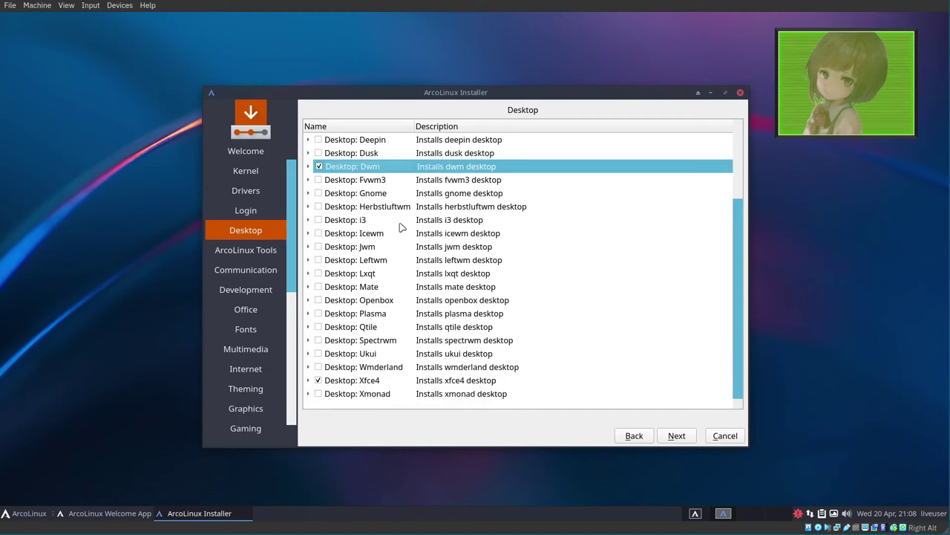
pyautogui.scroll(2, 398, 226)
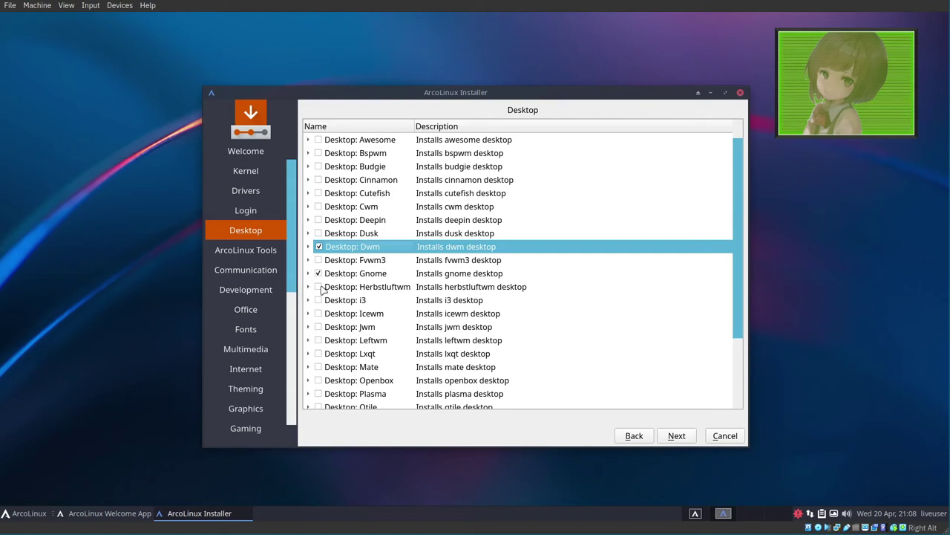
pyautogui.hotkey('alt', 'n')
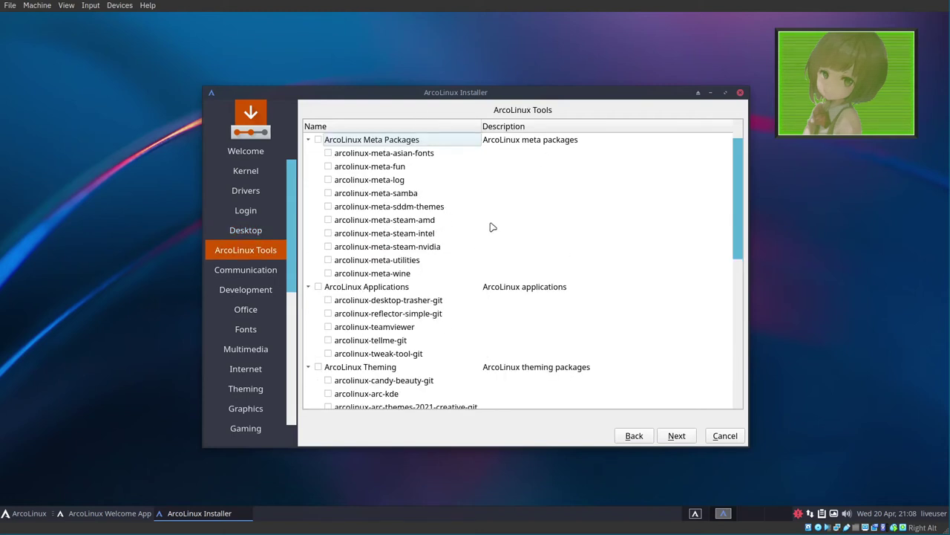
# - Review the ArcoLinux Tools packages and select arcolinux-arc-themes-2021-creative-git, arcolinux-paleofetch-git and arcolinux-candy-beauty-git under ArcoLinux Theming
pyautogui.click(349, 300)
pyautogui.scroll(-8, 382, 202)
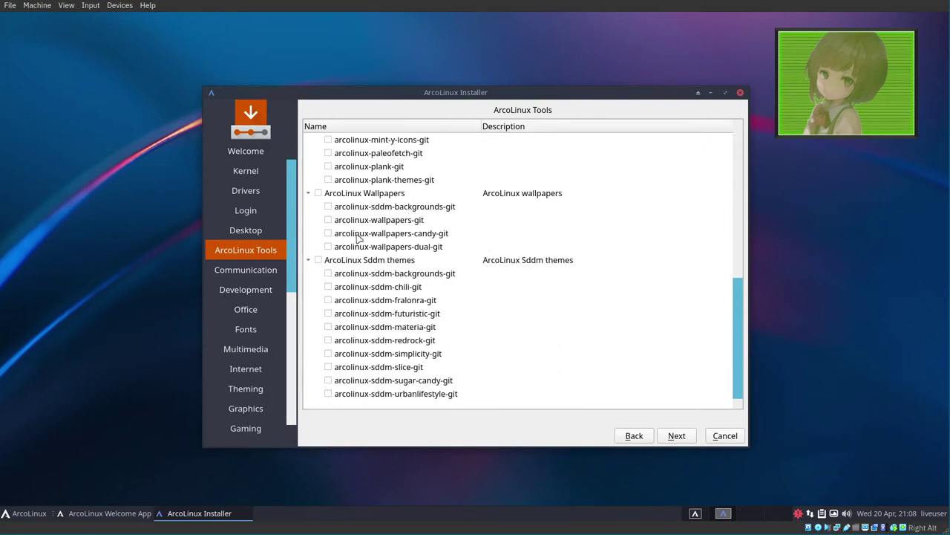
pyautogui.scroll(2, 413, 366)
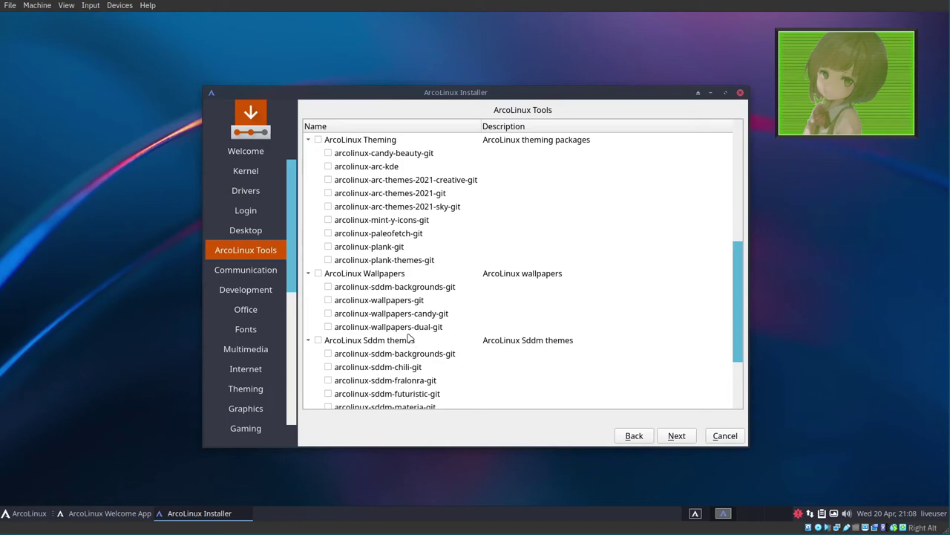
pyautogui.scroll(2, 418, 301)
pyautogui.scroll(2, 394, 305)
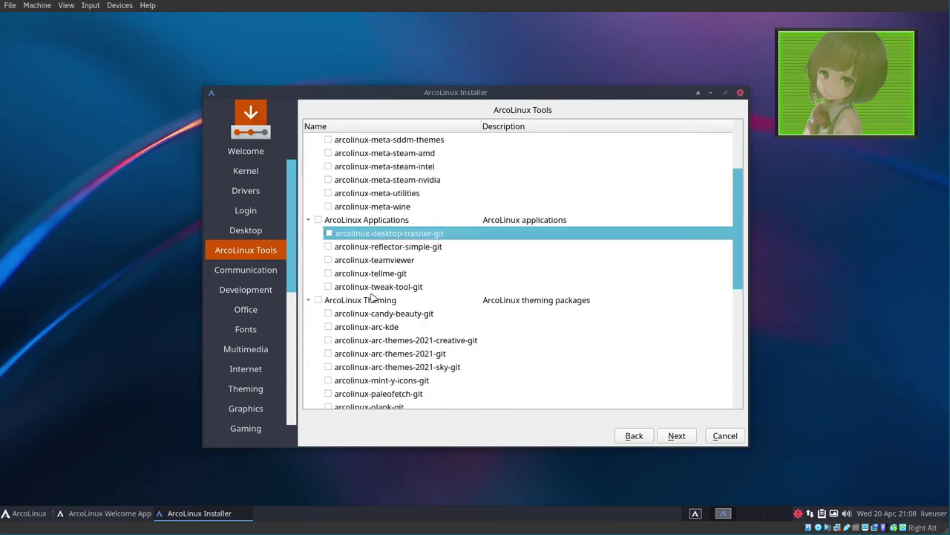
pyautogui.scroll(-2, 327, 316)
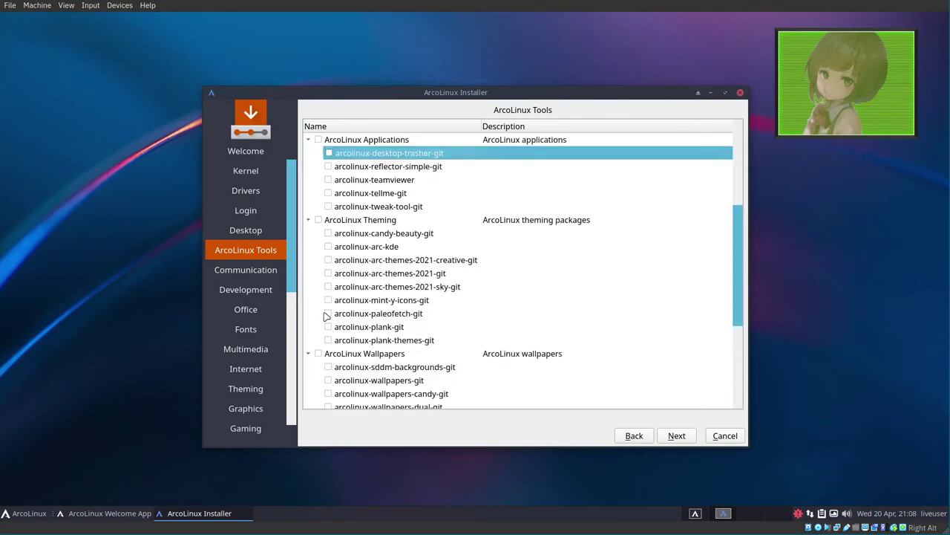
pyautogui.click(327, 261)
pyautogui.click(327, 319)
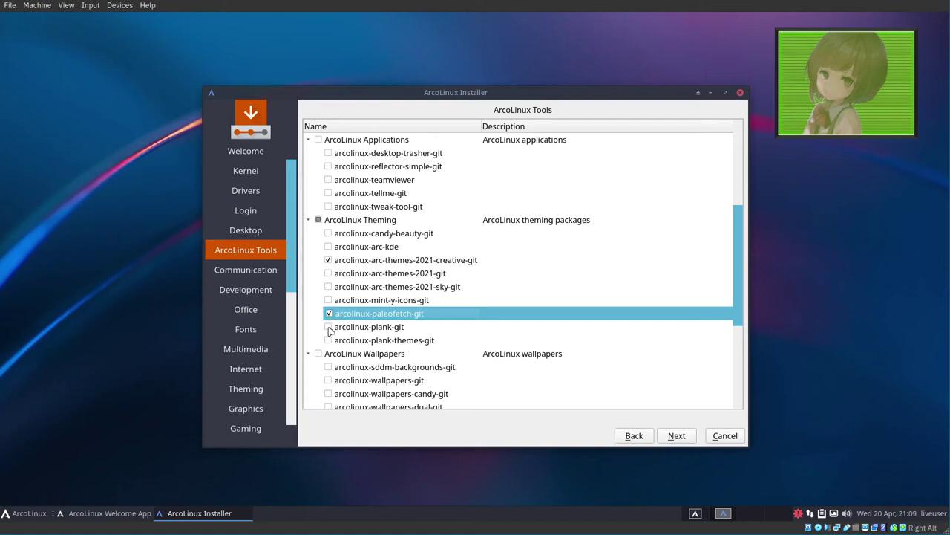
pyautogui.click(327, 234)
pyautogui.click(329, 235)
# - Select arcolinux-desktop-trasher-git, arcolinux-reflector-simple-git and arcolinux-tweak-tool-git under ArcoLinux Applications and continue to Communication
pyautogui.scroll(2, 435, 248)
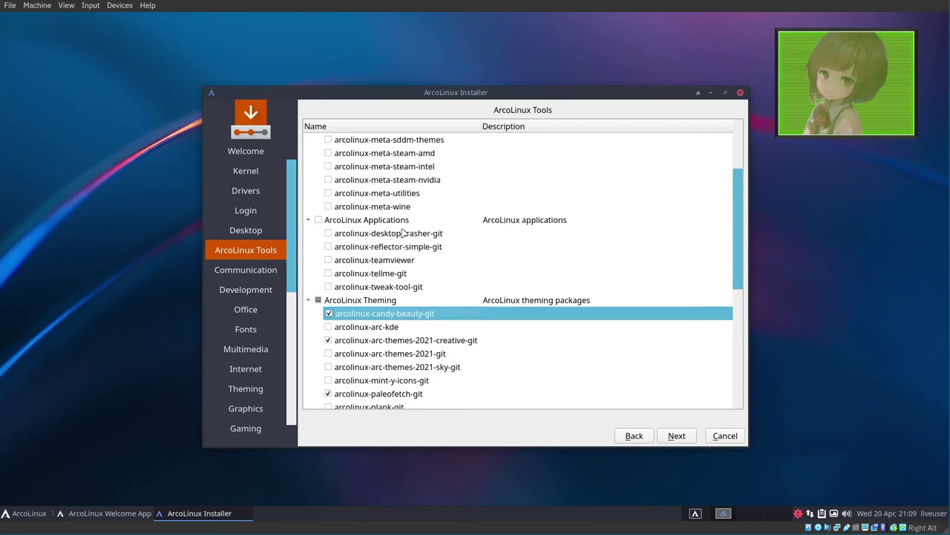
pyautogui.click(328, 234)
pyautogui.click(329, 246)
pyautogui.click(329, 287)
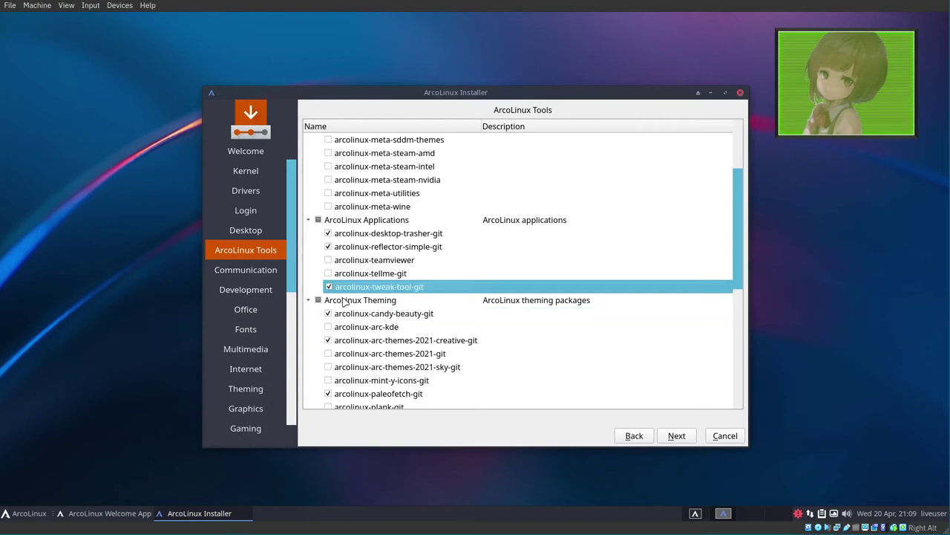
pyautogui.click(676, 436)
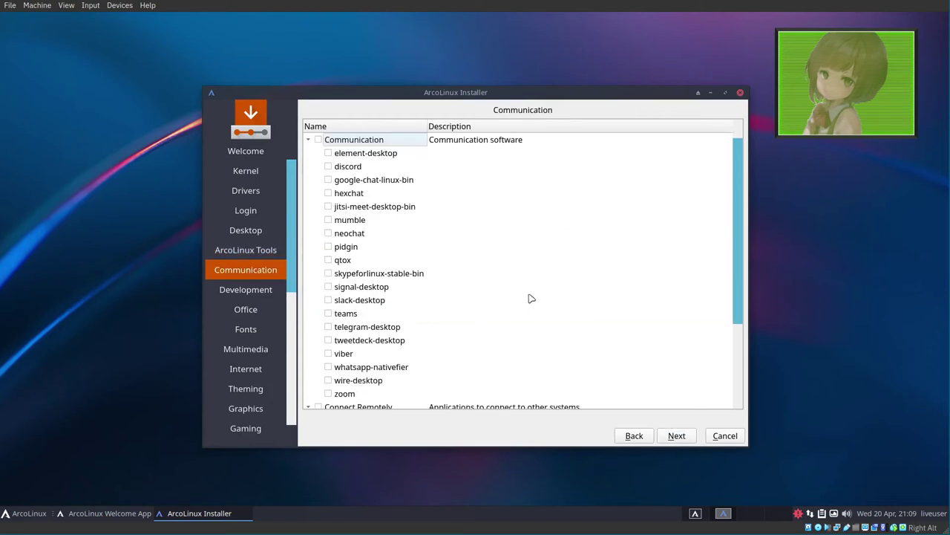
# - Look through the Communication and Development software lists without selecting anything, and advance to the Office page
pyautogui.scroll(-3, 480, 238)
pyautogui.scroll(3, 480, 239)
pyautogui.scroll(-2, 342, 286)
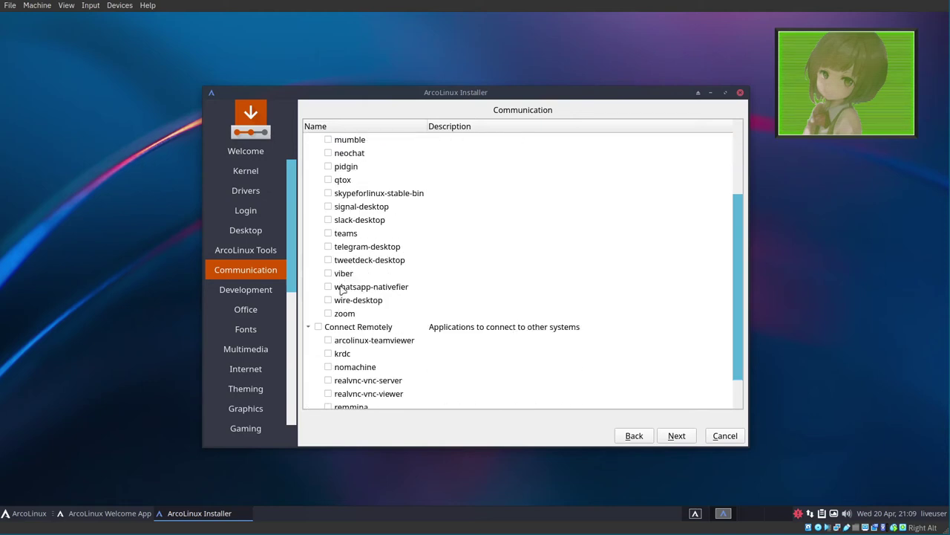
pyautogui.hotkey('alt', 'n')
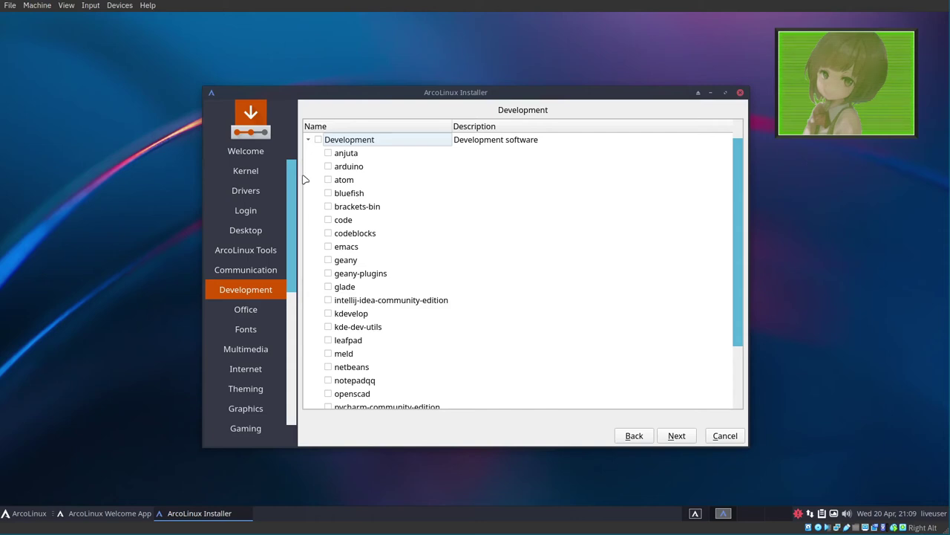
pyautogui.scroll(-2, 436, 247)
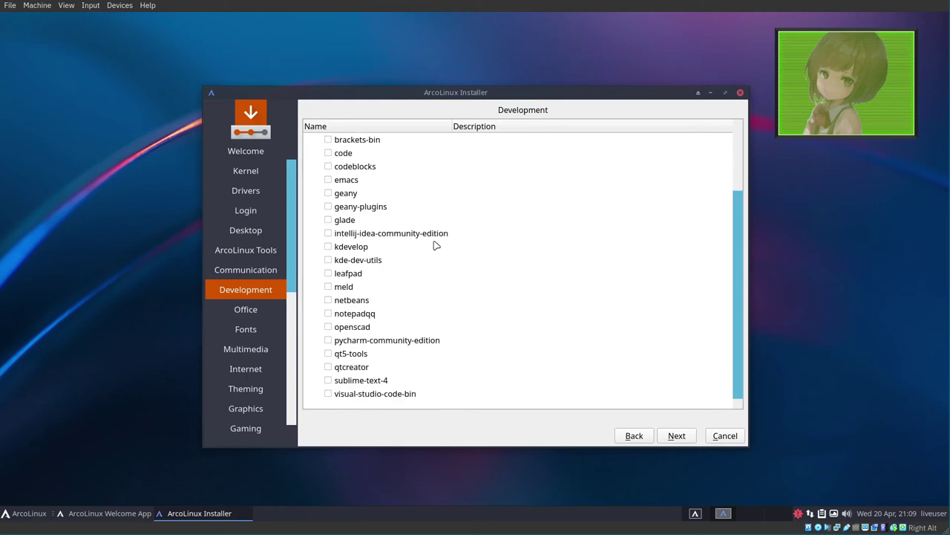
pyautogui.click(682, 437)
pyautogui.click(682, 437)
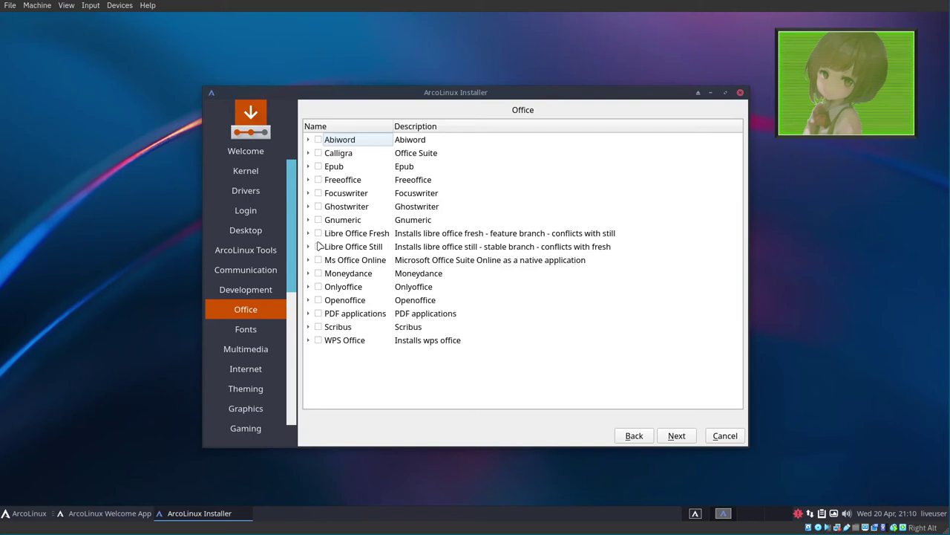
# - Try the Libre Office Still and Libre Office Fresh options and clear both again
pyautogui.click(318, 247)
pyautogui.click(318, 234)
pyautogui.click(319, 246)
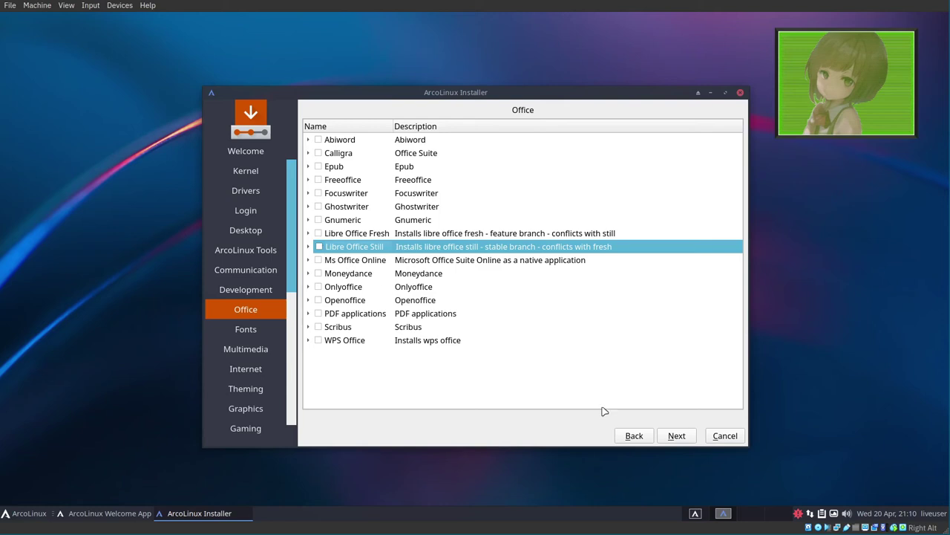
# - On the Fonts page, select ttf-ibm-plex, ttf-joypixels and ttf-meslo-nerd-font-powerlevel10k, and continue to Multimedia
pyautogui.click(676, 435)
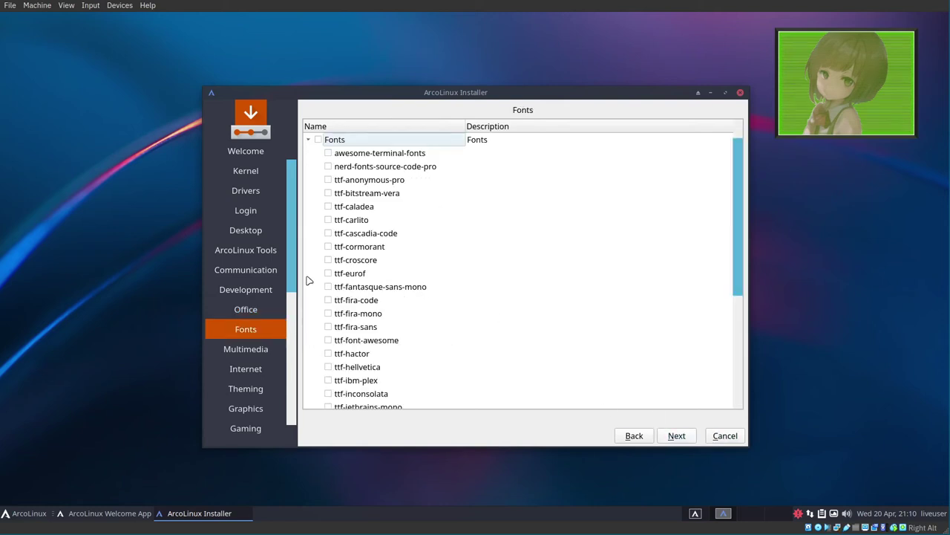
pyautogui.scroll(-4, 338, 256)
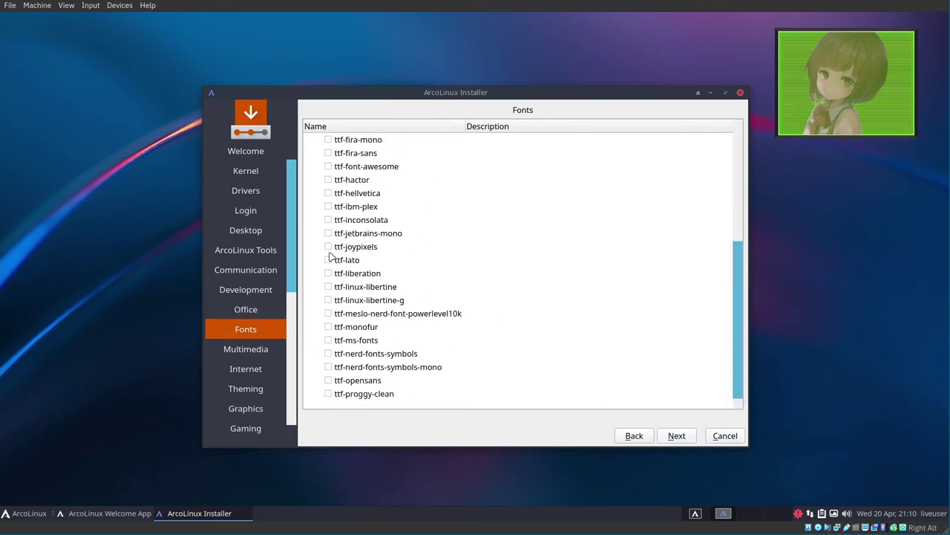
pyautogui.click(336, 250)
pyautogui.click(329, 313)
pyautogui.scroll(2, 328, 313)
pyautogui.click(676, 436)
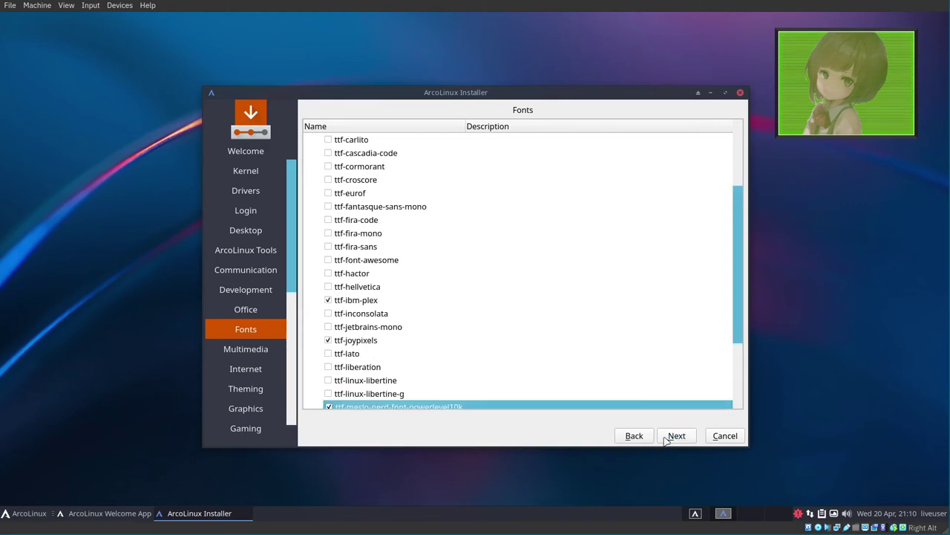
pyautogui.click(683, 437)
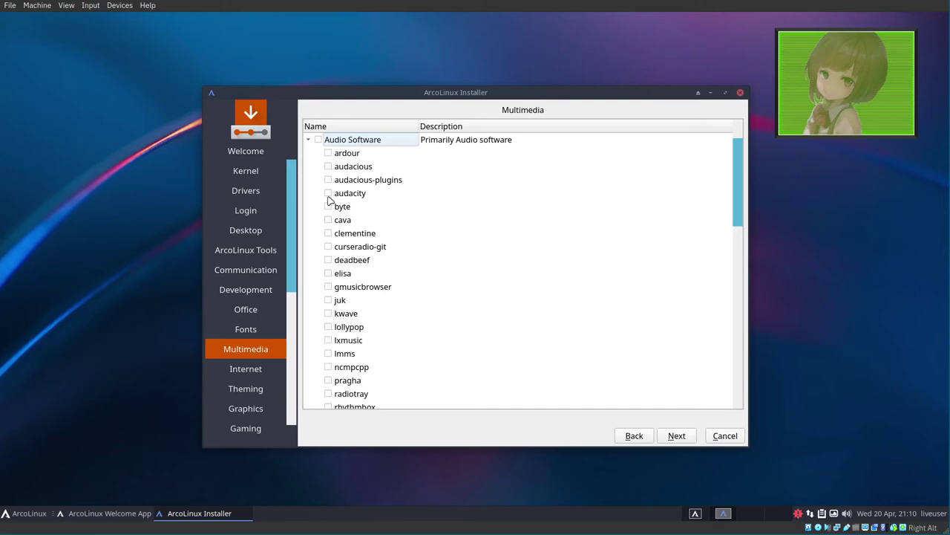
# - Browse the audio and video software, select mpv and continue to the Internet page
pyautogui.scroll(-7, 371, 329)
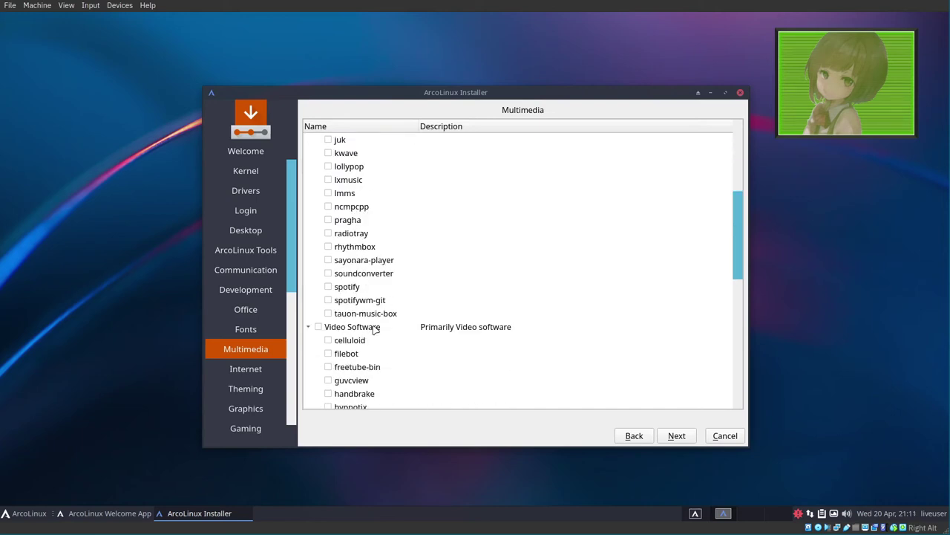
pyautogui.scroll(-4, 373, 329)
pyautogui.click(328, 297)
pyautogui.scroll(1, 383, 286)
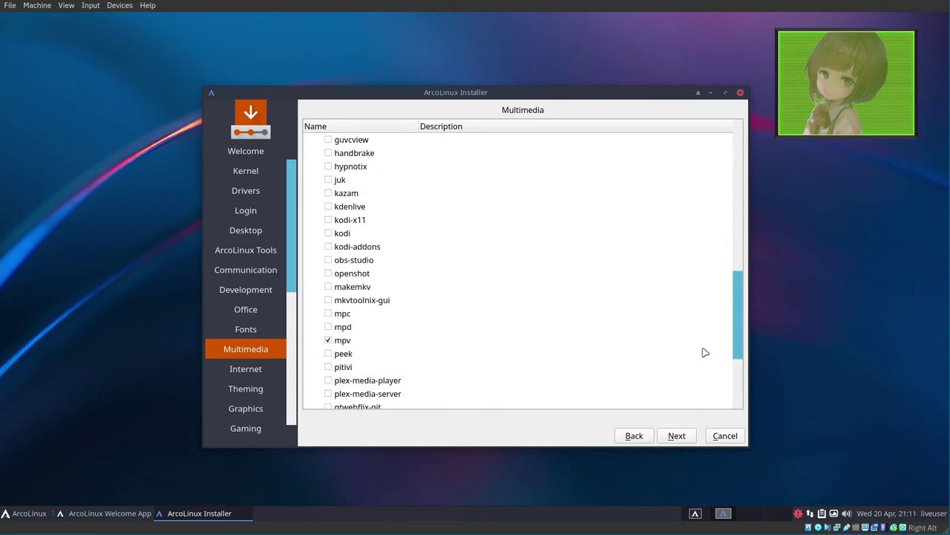
pyautogui.click(687, 438)
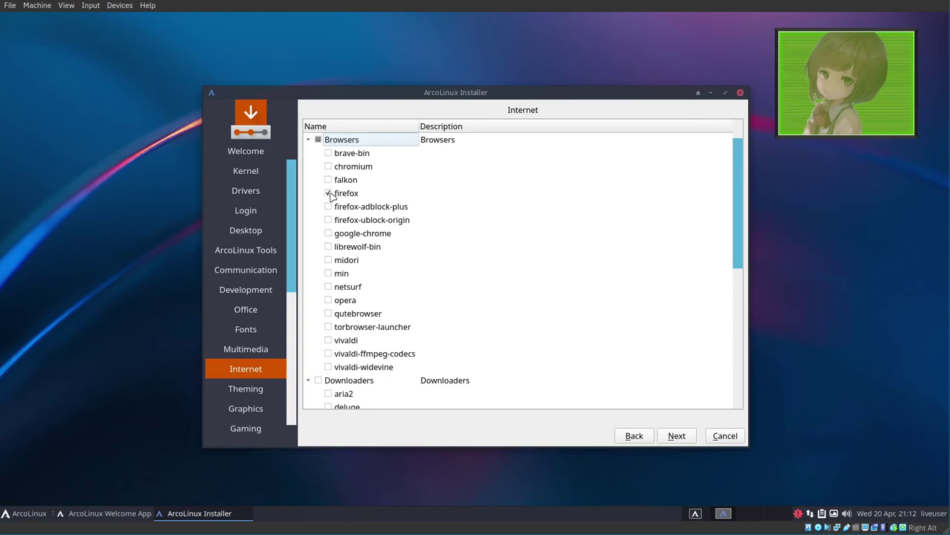
# - Look through the browsers, downloaders, cloud software and mail clients, and advance to the Theming page
pyautogui.scroll(-2, 424, 250)
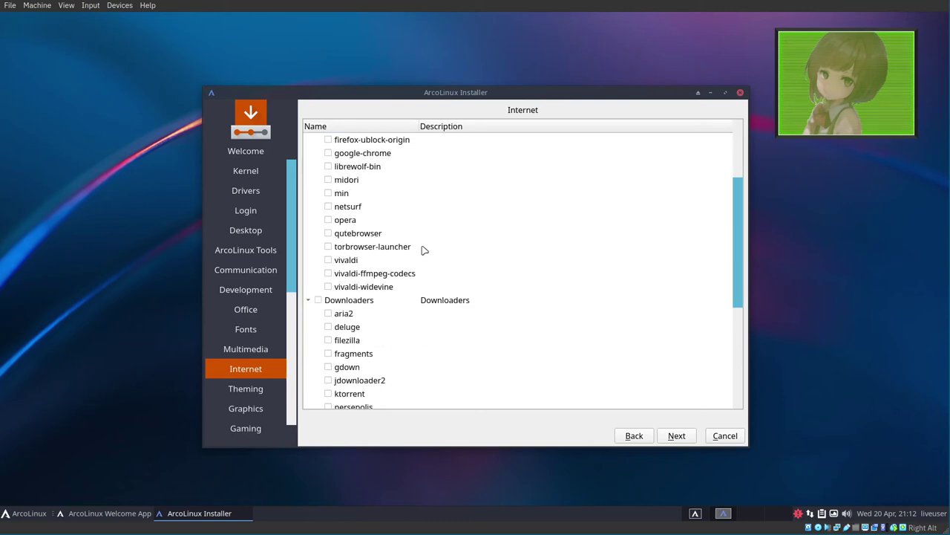
pyautogui.scroll(-4, 423, 250)
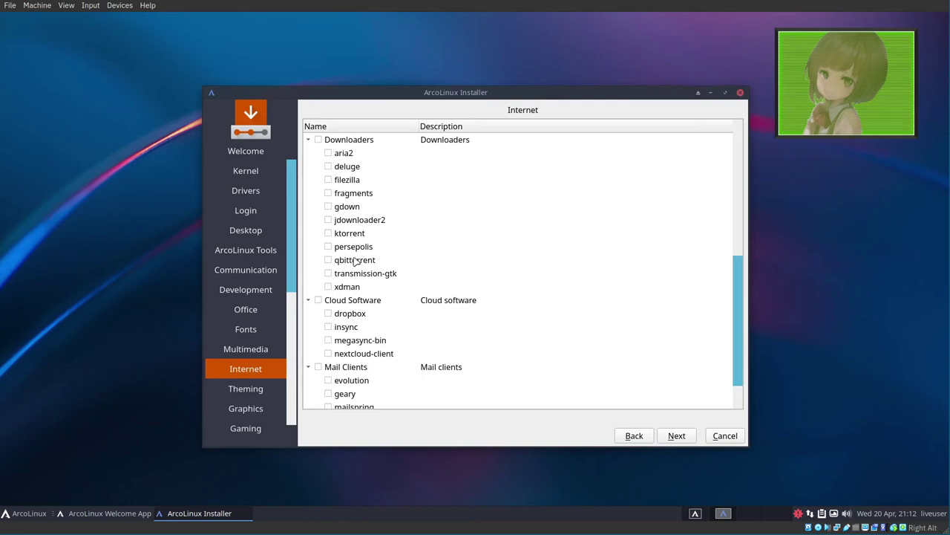
pyautogui.scroll(-1, 336, 274)
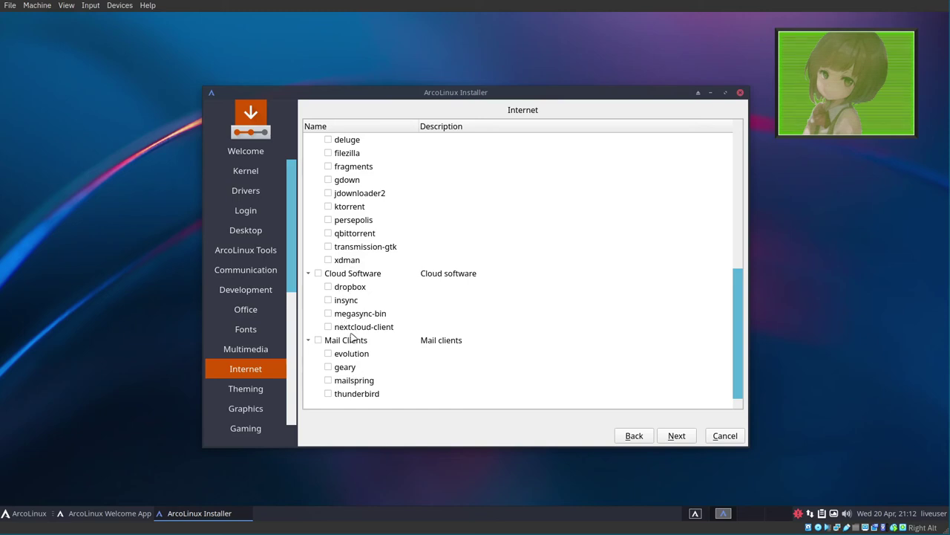
pyautogui.click(688, 437)
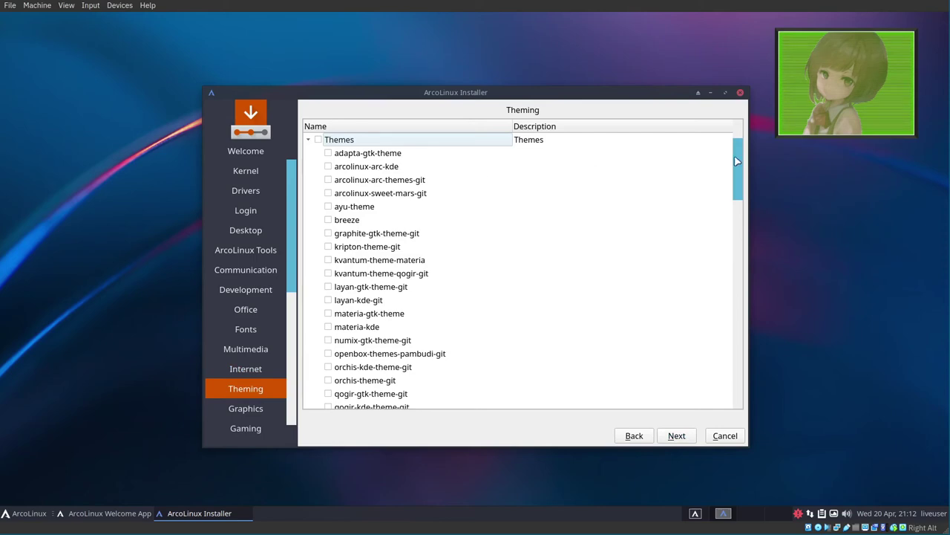
# - Look through the themes on the Theming page and the graphics software, and advance to the Gaming page
pyautogui.scroll(-1, 741, 165)
pyautogui.moveTo(740, 165); pyautogui.dragTo(736, 327)
pyautogui.click(677, 435)
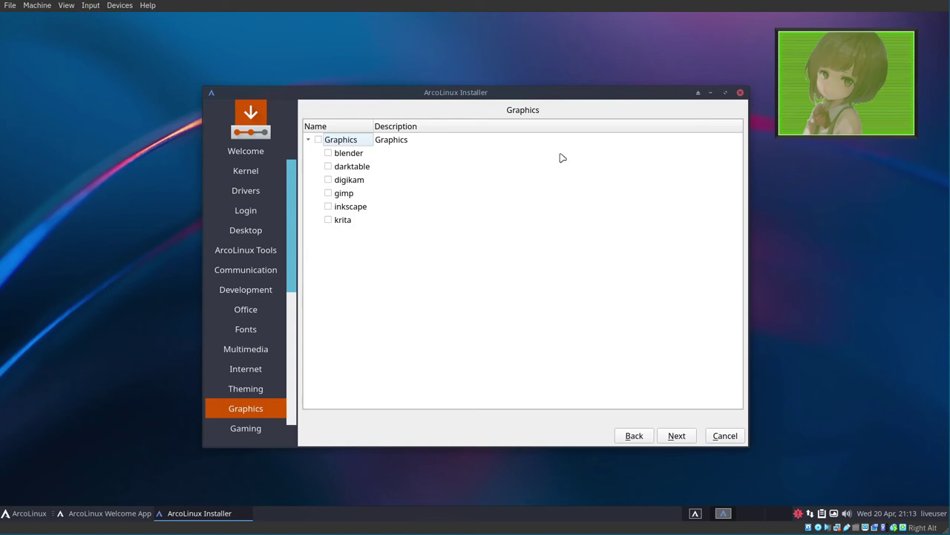
pyautogui.click(684, 436)
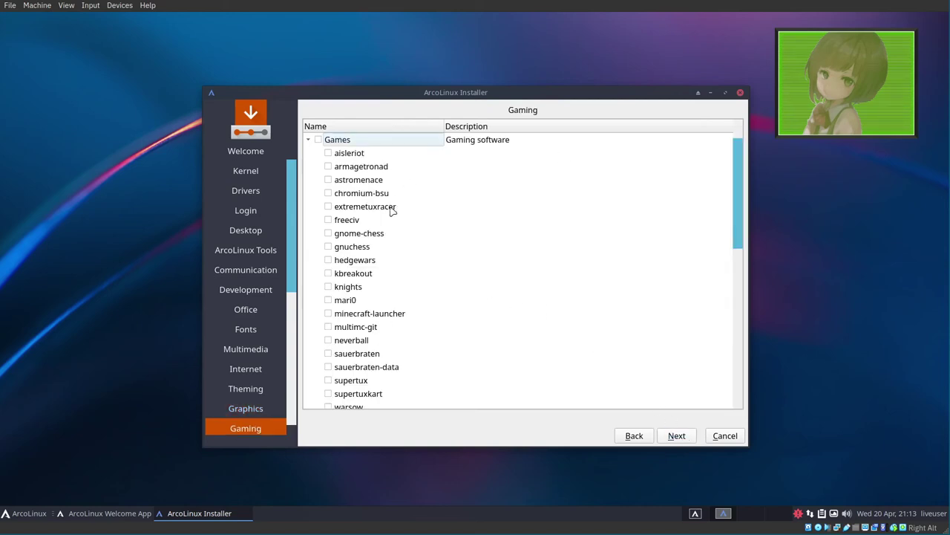
# - Look through the games and game utilities, and advance to the Terminals page
pyautogui.scroll(-4, 391, 211)
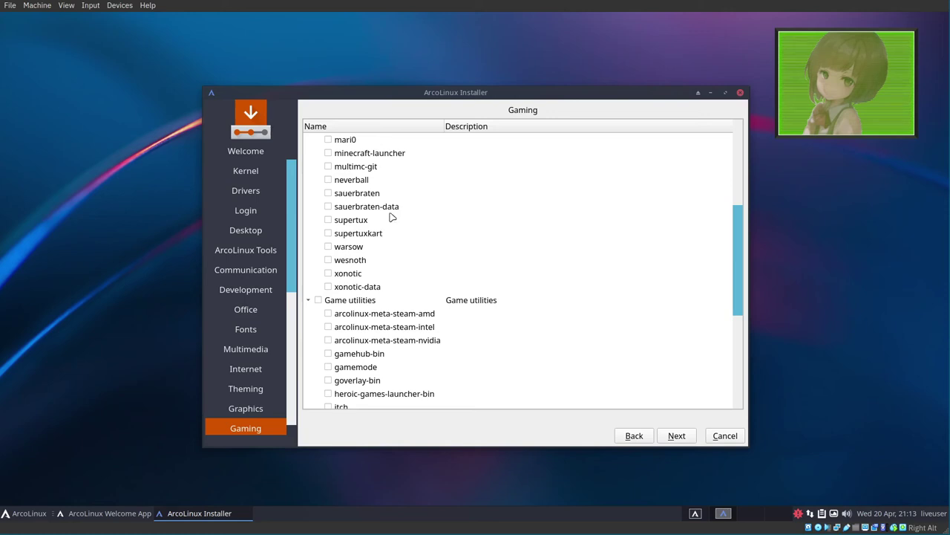
pyautogui.scroll(-1, 392, 216)
pyautogui.scroll(-4, 346, 233)
pyautogui.click(676, 436)
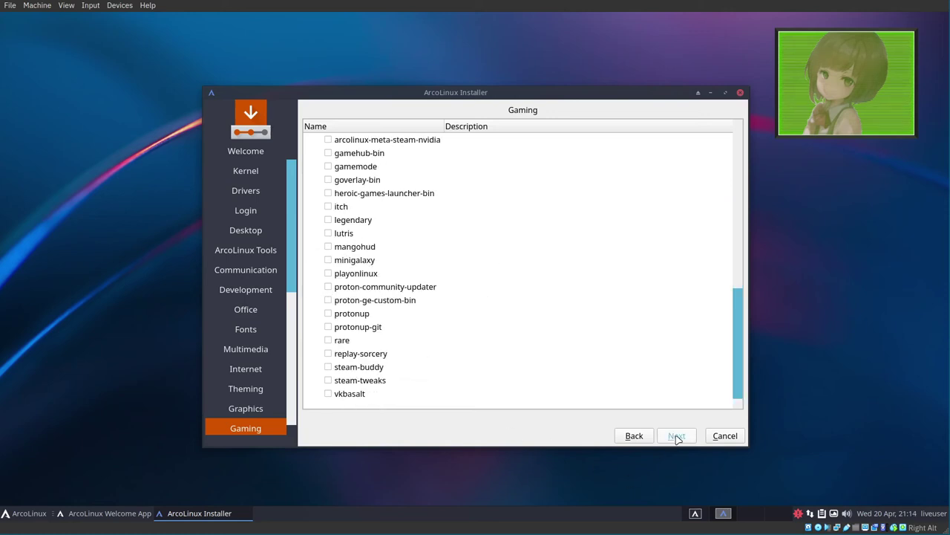
pyautogui.scroll(-5, 271, 260)
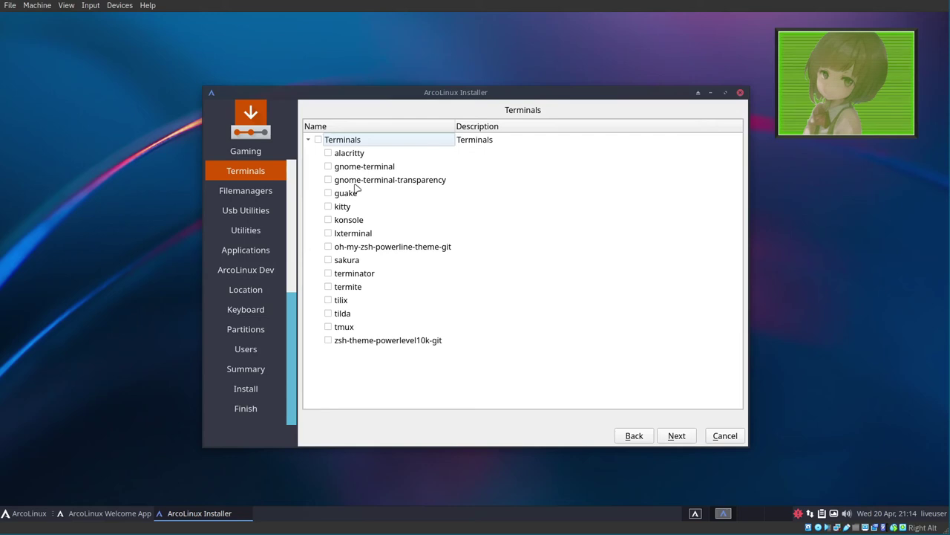
# - On the Terminals page, select konsole, leave kitty cleared and continue to the Filemanagers page
pyautogui.click(328, 207)
pyautogui.click(328, 220)
pyautogui.click(329, 206)
pyautogui.click(679, 436)
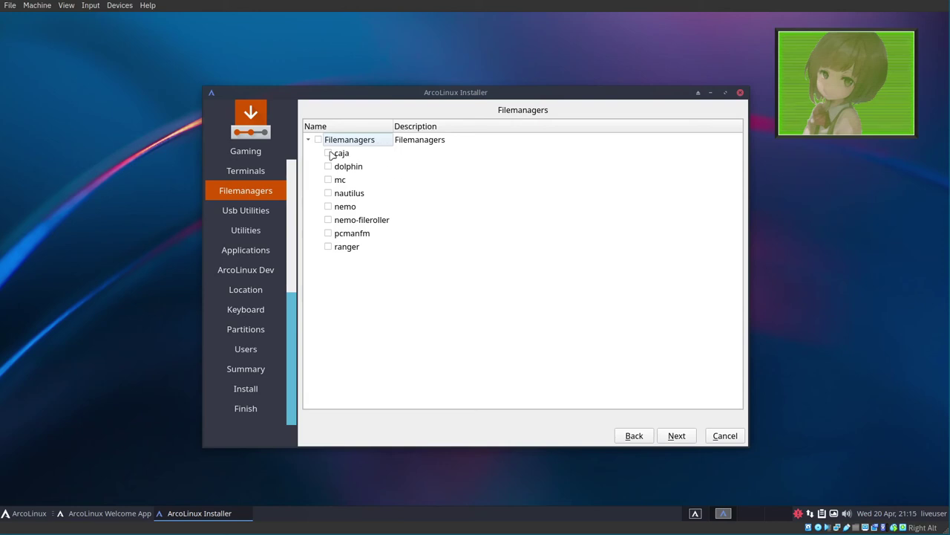
# - Continue past Filemanagers and Usb Utilities, and look through the Timeshift, Snapper, Android, IOS and benchmarking entries on the Utilities page
pyautogui.click(680, 436)
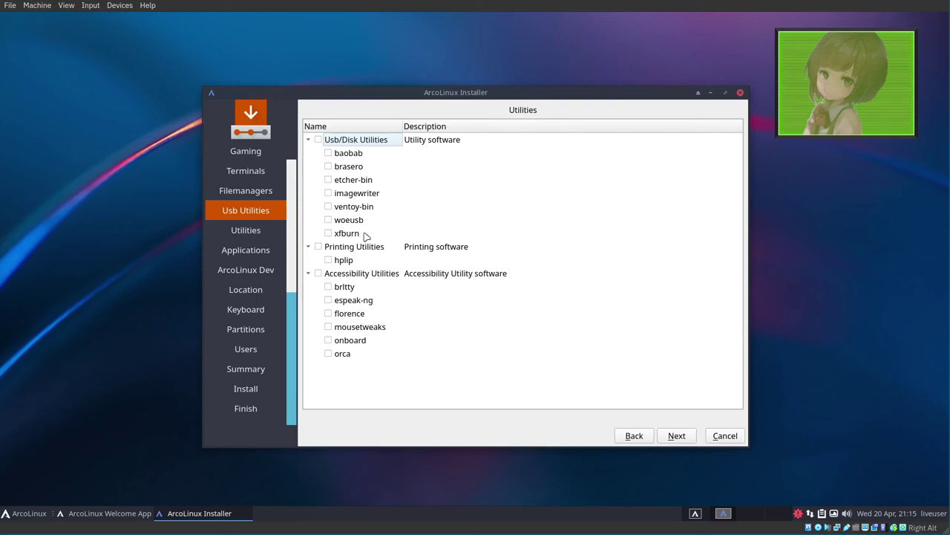
pyautogui.click(354, 179)
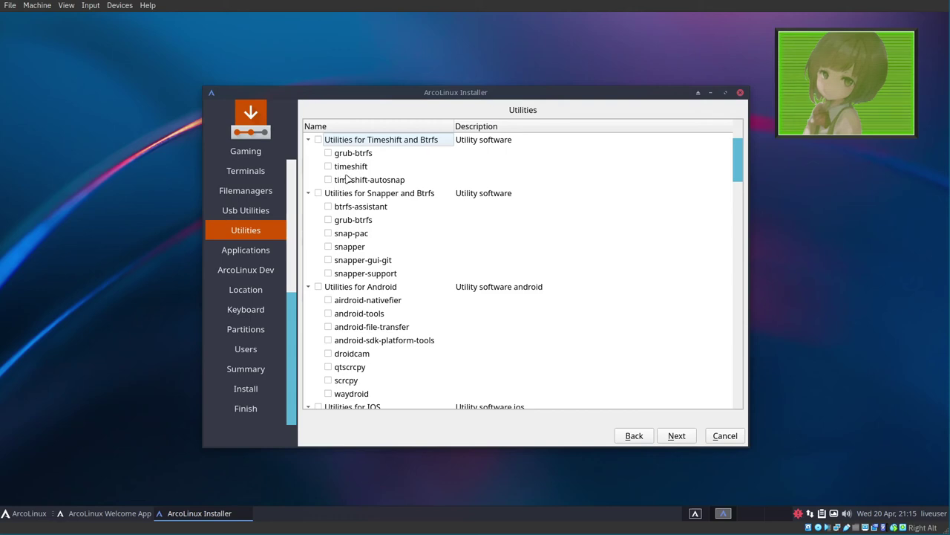
pyautogui.press('Down')
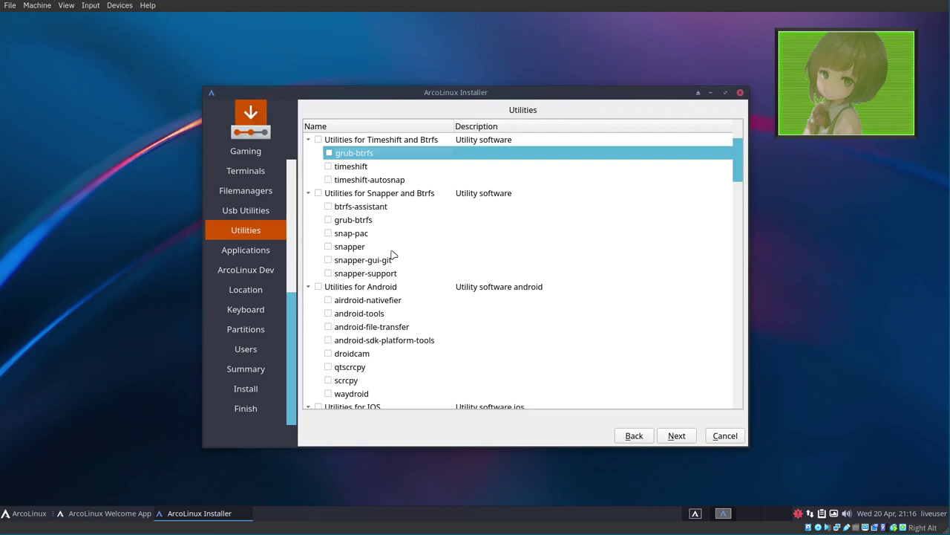
pyautogui.scroll(-1, 397, 256)
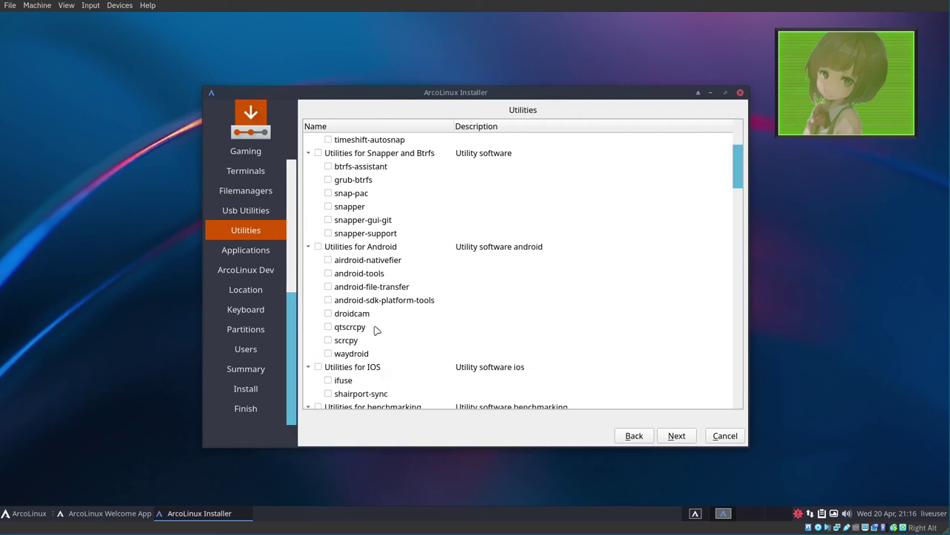
pyautogui.click(347, 354)
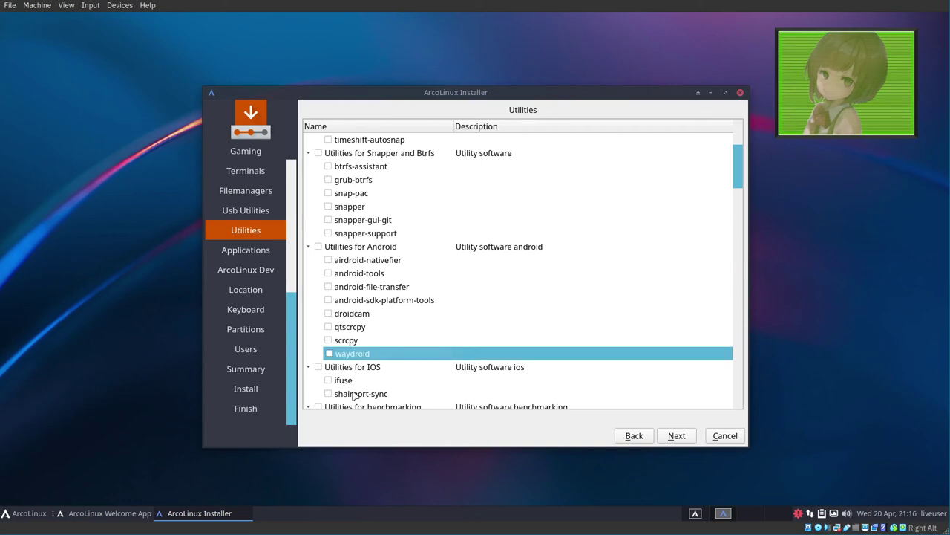
pyautogui.scroll(-2, 371, 300)
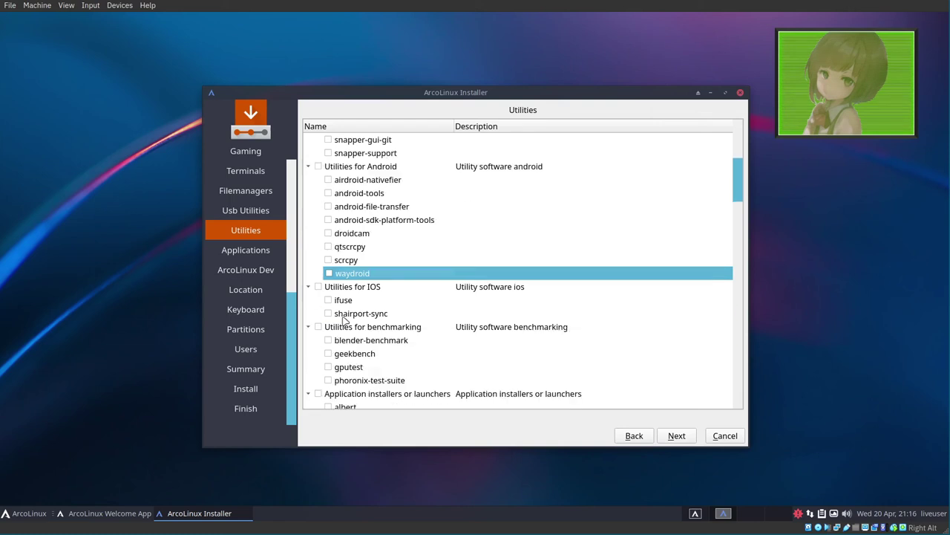
pyautogui.scroll(-3, 377, 297)
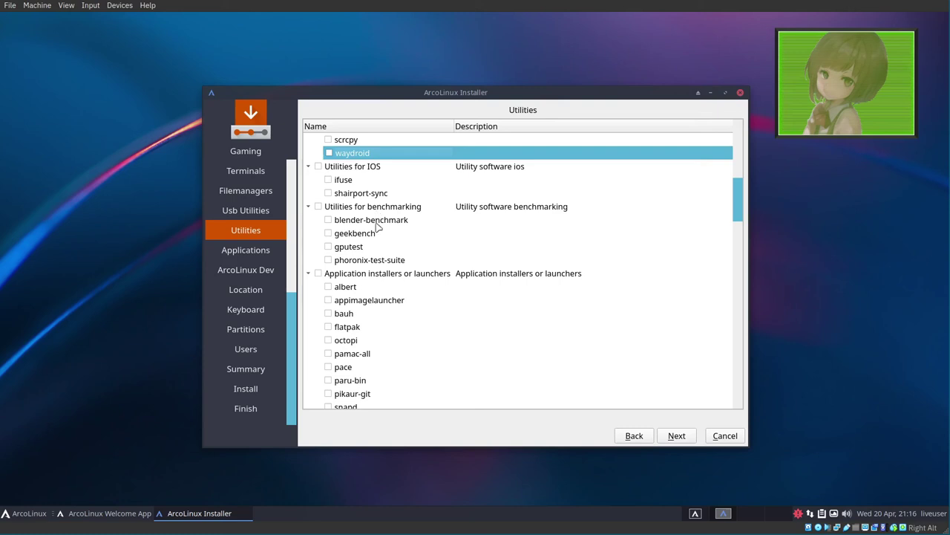
# - Select pamac-all, flatpak, octopi, yay-bin and appimagelauncher among the application installers or launchers
pyautogui.scroll(-2, 361, 251)
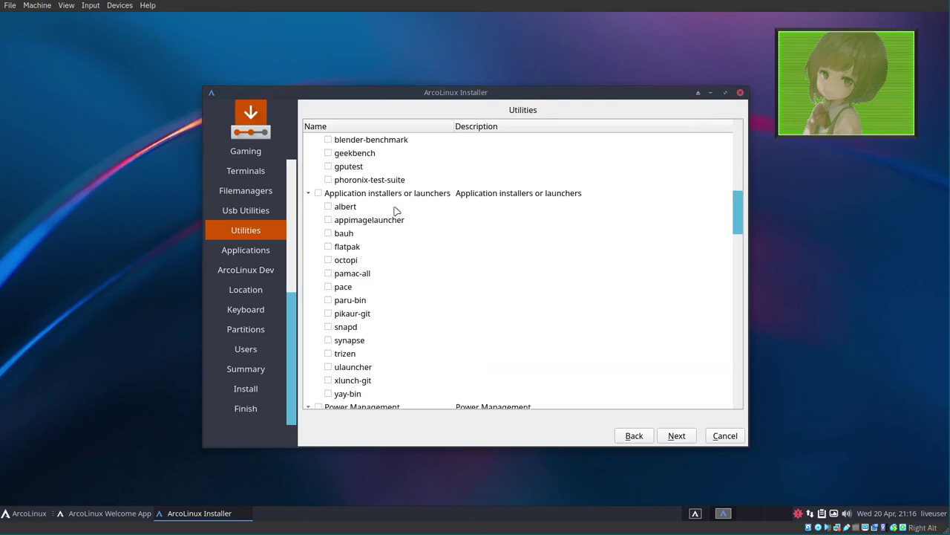
pyautogui.click(328, 273)
pyautogui.click(328, 247)
pyautogui.click(328, 220)
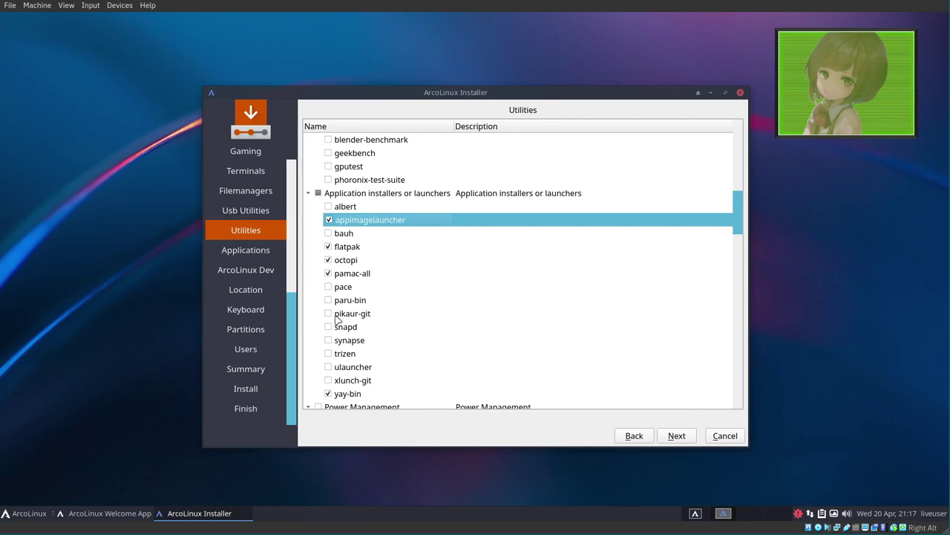
# - Select btop and htop among the utilities for hardware discovery, and continue to the Applications page
pyautogui.scroll(-1, 368, 325)
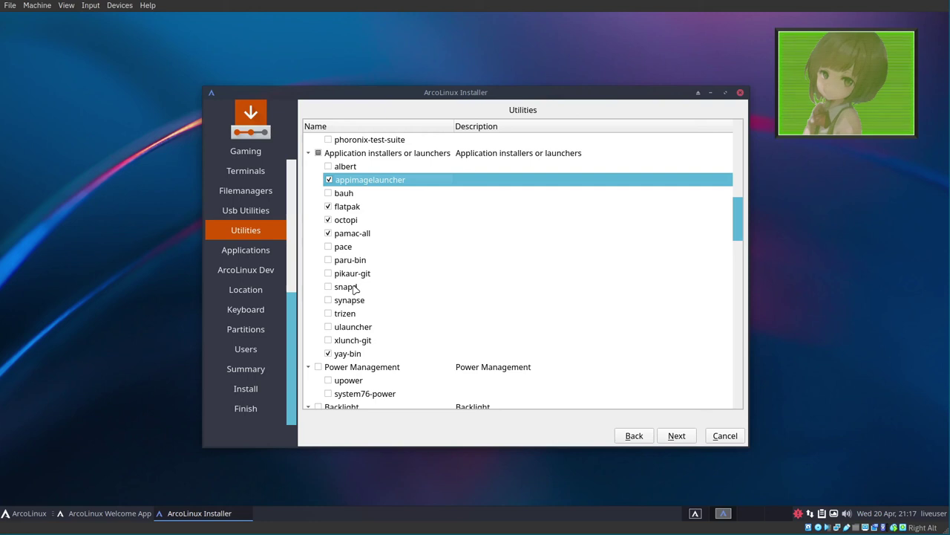
pyautogui.scroll(-2, 368, 303)
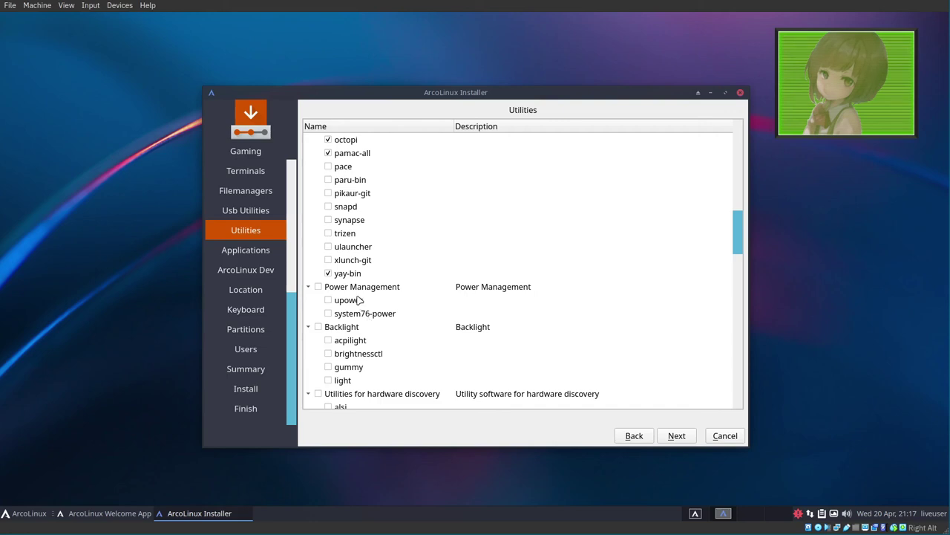
pyautogui.scroll(-5, 358, 318)
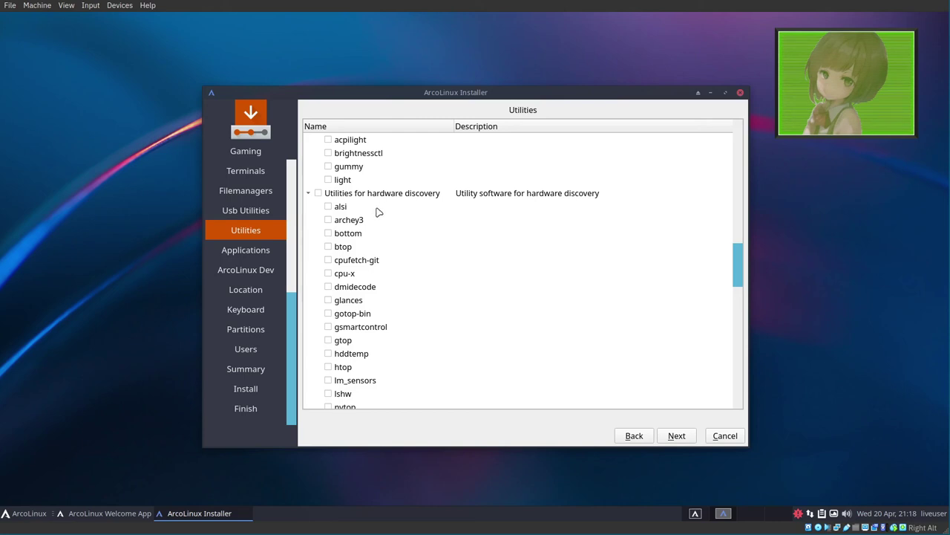
pyautogui.click(327, 246)
pyautogui.scroll(-4, 375, 275)
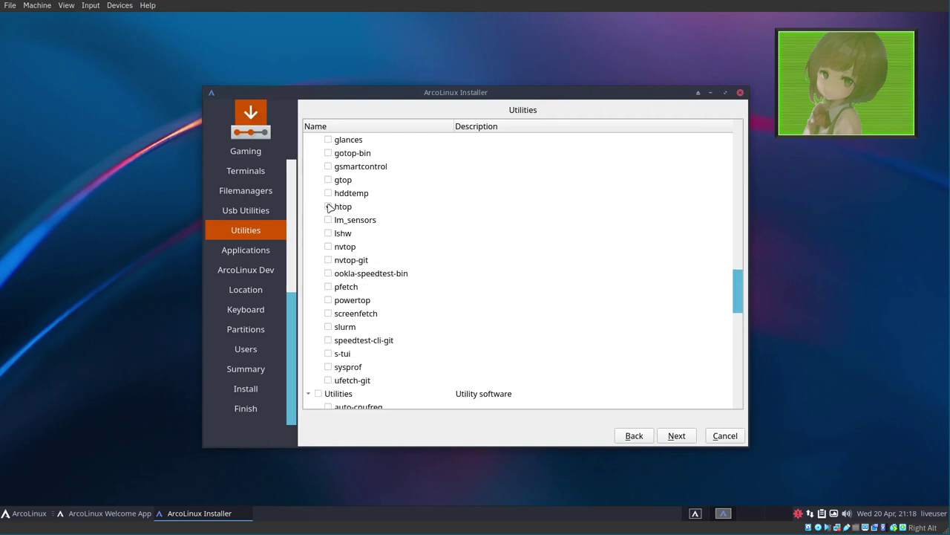
pyautogui.click(328, 206)
pyautogui.scroll(-4, 390, 272)
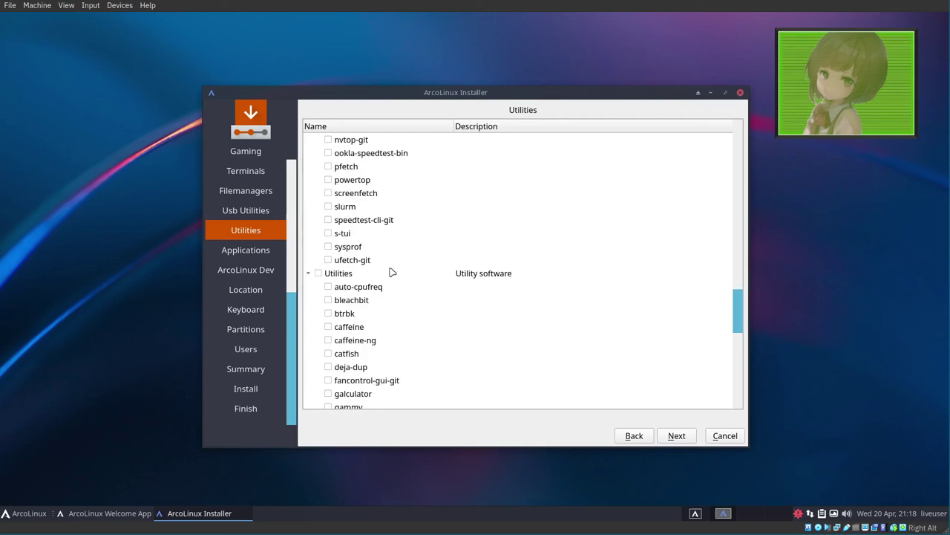
pyautogui.scroll(10, 358, 251)
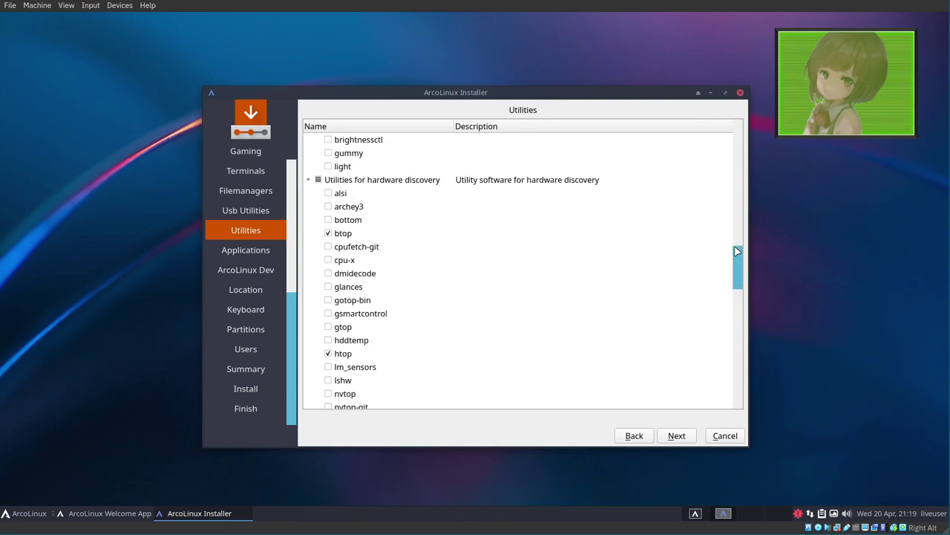
pyautogui.click(681, 438)
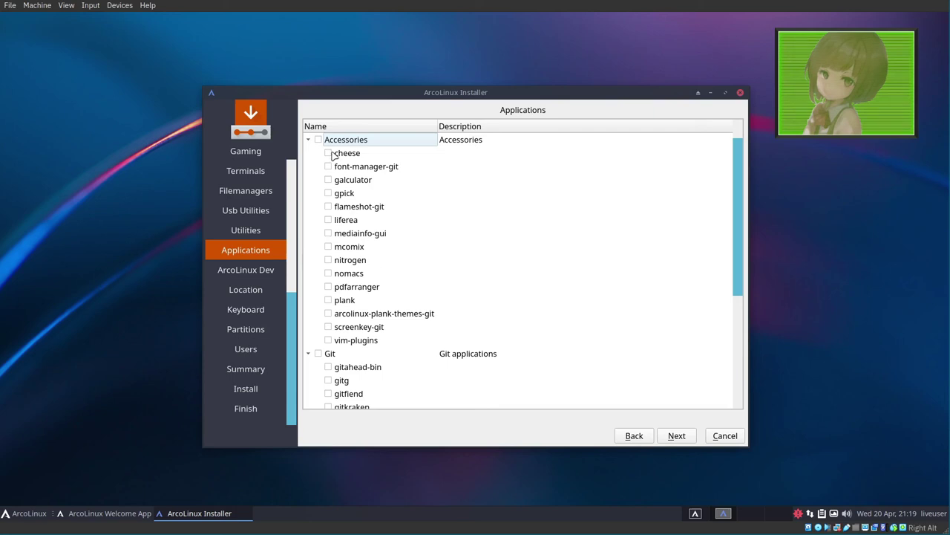
# - Select the whole Git group and Virtualbox for Linux kernel, and continue past ArcoLinux Dev to the Location page
pyautogui.scroll(-1, 320, 313)
pyautogui.click(319, 314)
pyautogui.scroll(-4, 336, 327)
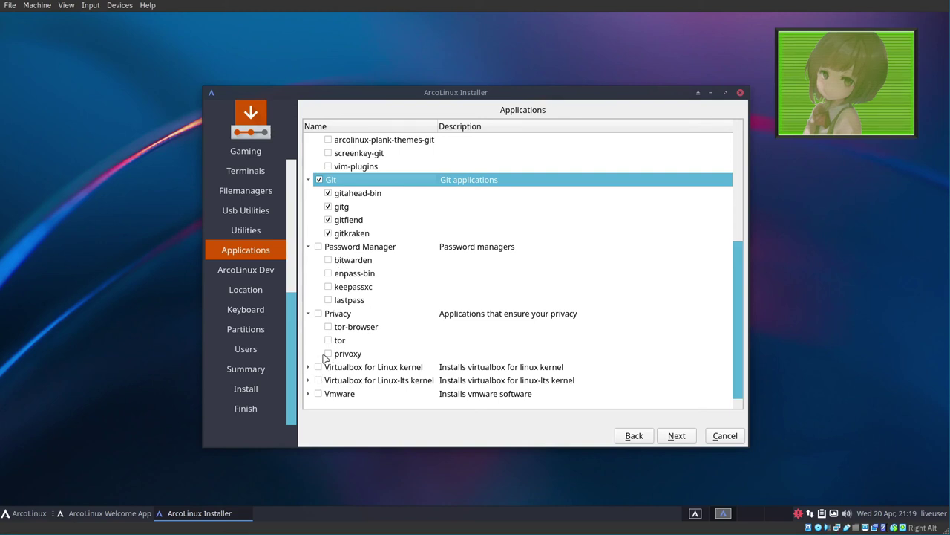
pyautogui.click(318, 367)
pyautogui.hotkey('alt', 'n')
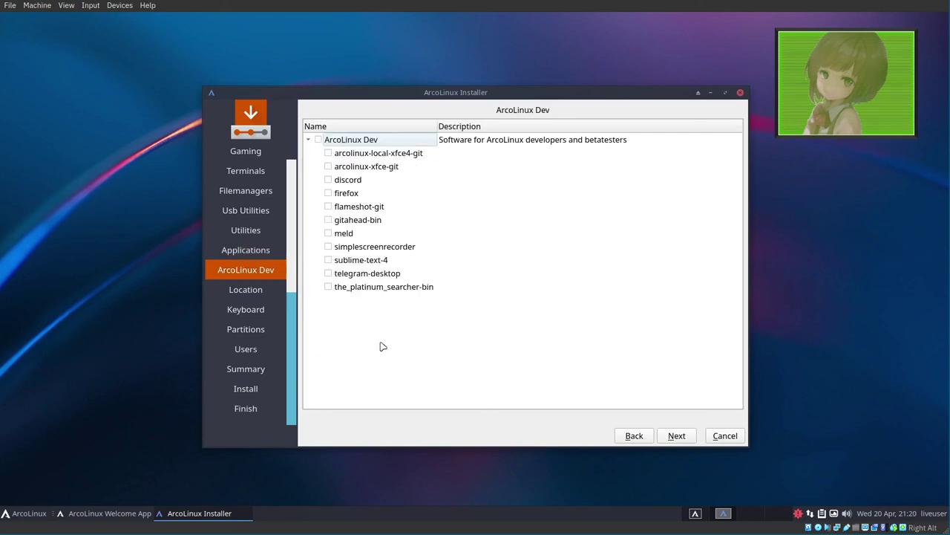
pyautogui.click(690, 434)
pyautogui.click(677, 434)
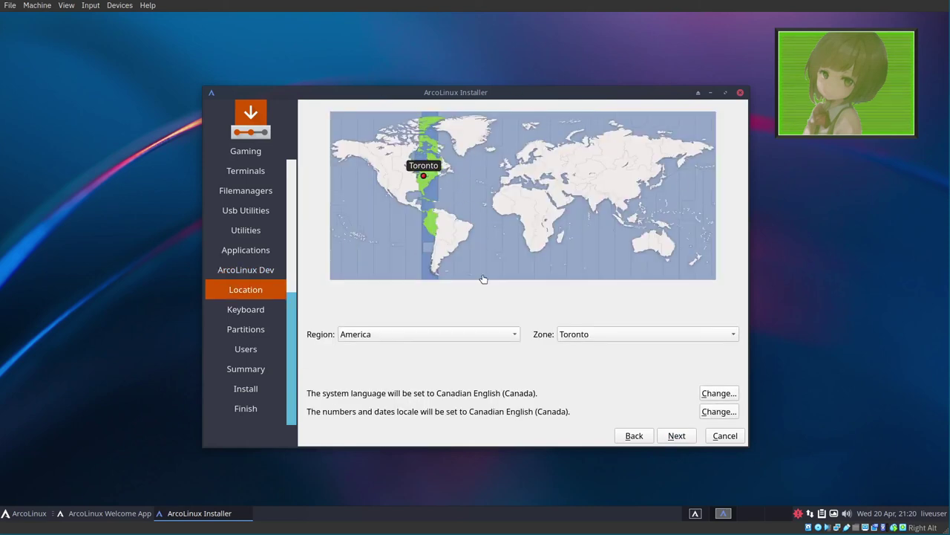